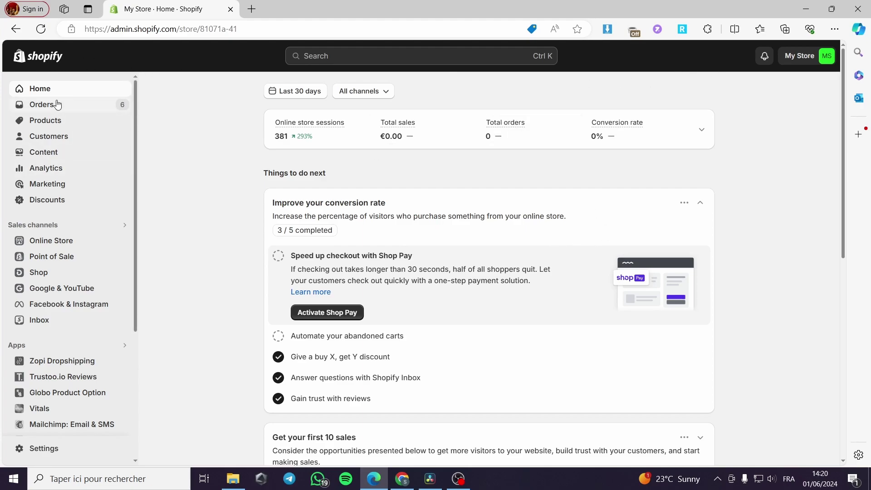
Open the store's Products page from the Shopify admin sidebar.
left_click(52, 120)
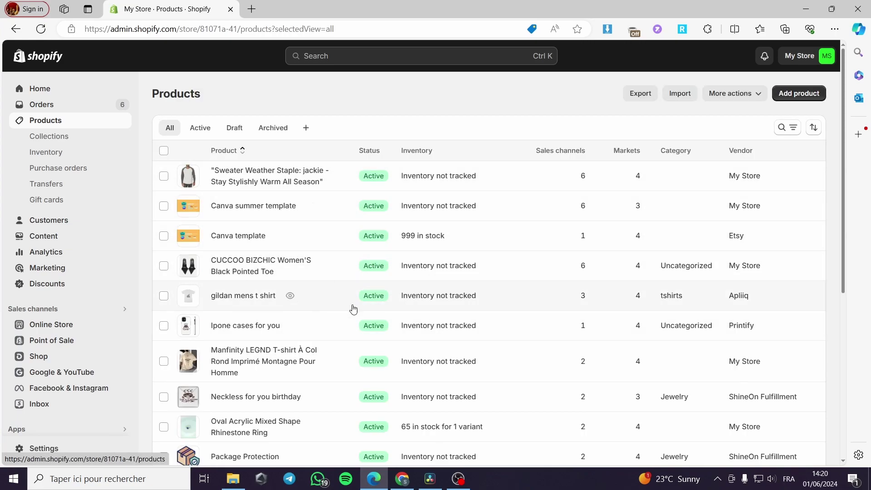
Open a new Edge tab and search the web for 'elfsight'.
left_click(252, 9)
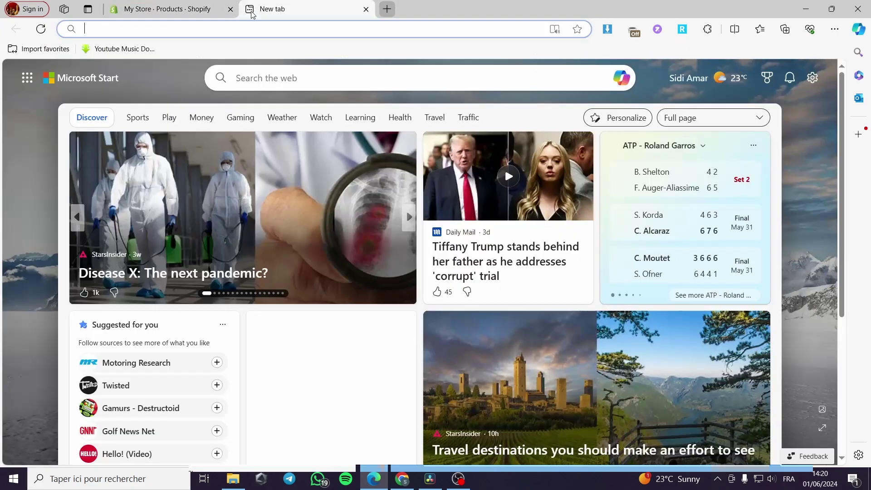
left_click(251, 34)
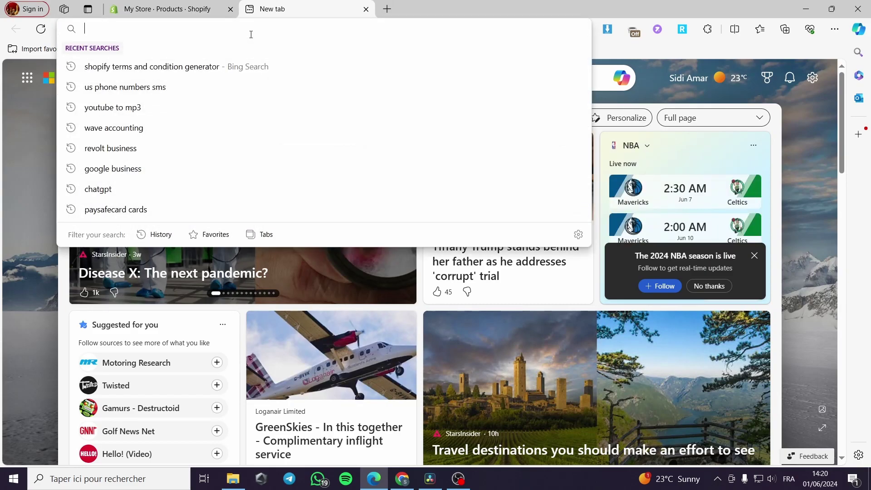
type("elfs")
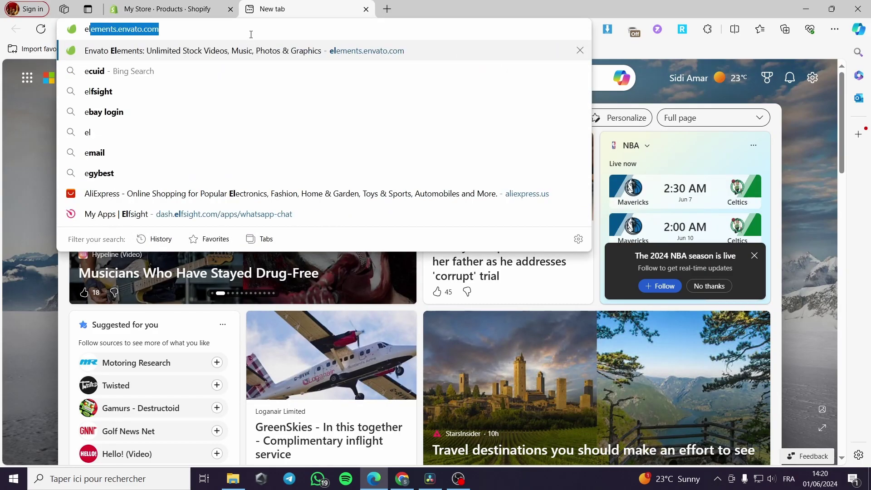
type("ight")
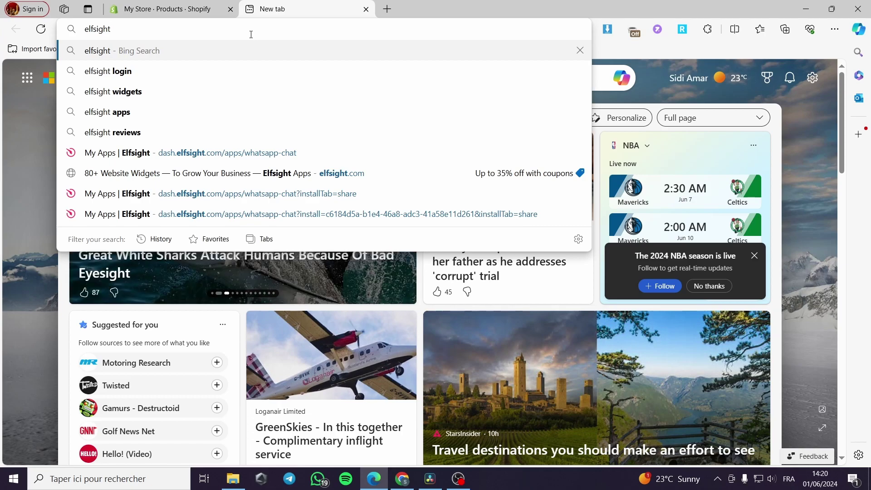
Go to elfsight.com and open its Widgets catalogue.
left_click(291, 173)
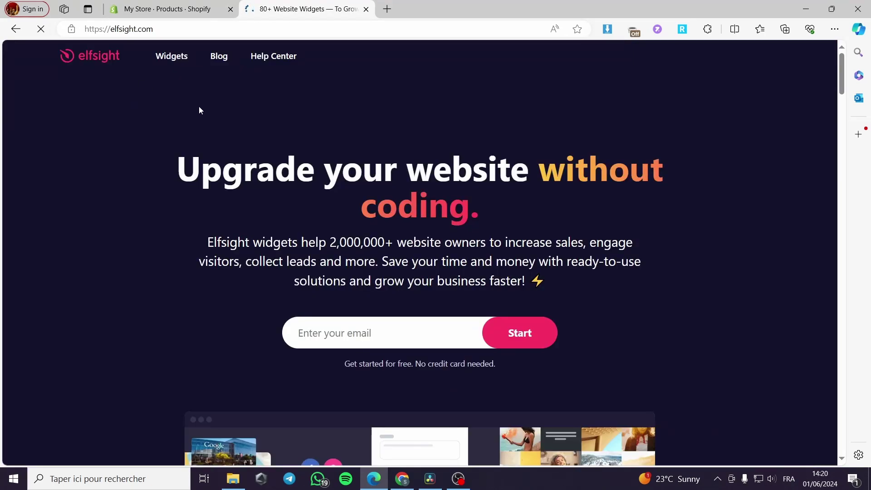
mouse_move(157, 57)
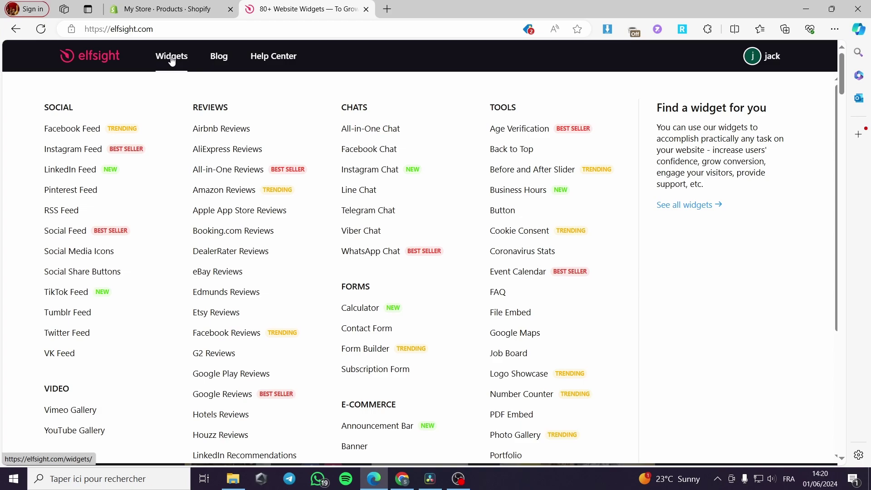
left_click(172, 61)
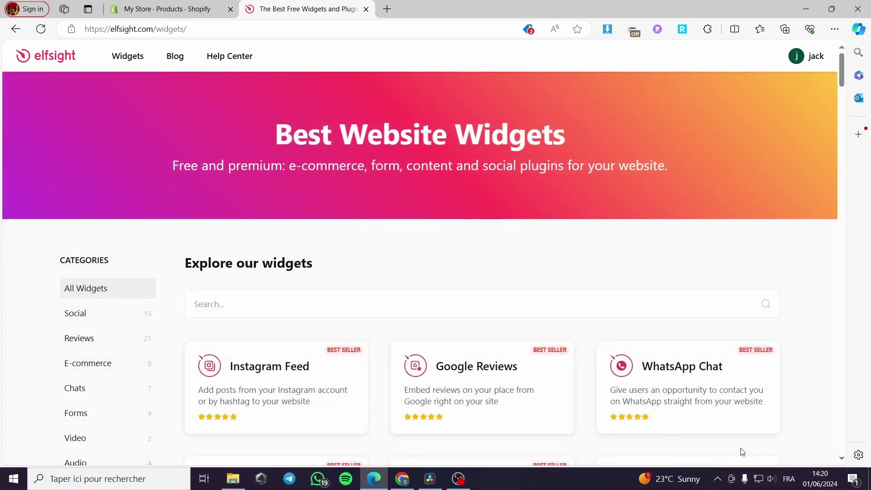
Search the widget catalogue for 'pay' and open the PayPal Button generator.
left_click(328, 308)
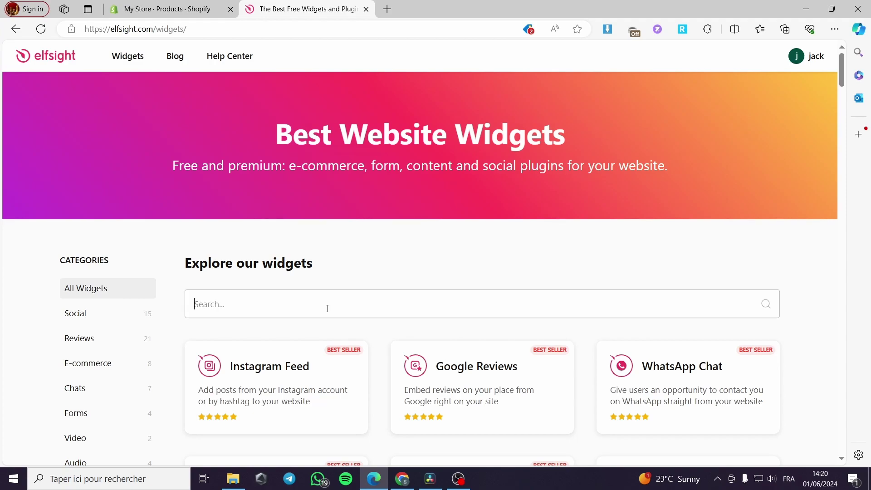
type("pay")
left_click(303, 382)
Preview the Pay with PayPal, Donation and Subscription templates, then choose Pay with PayPal.
scroll(564, 337, "down", 2)
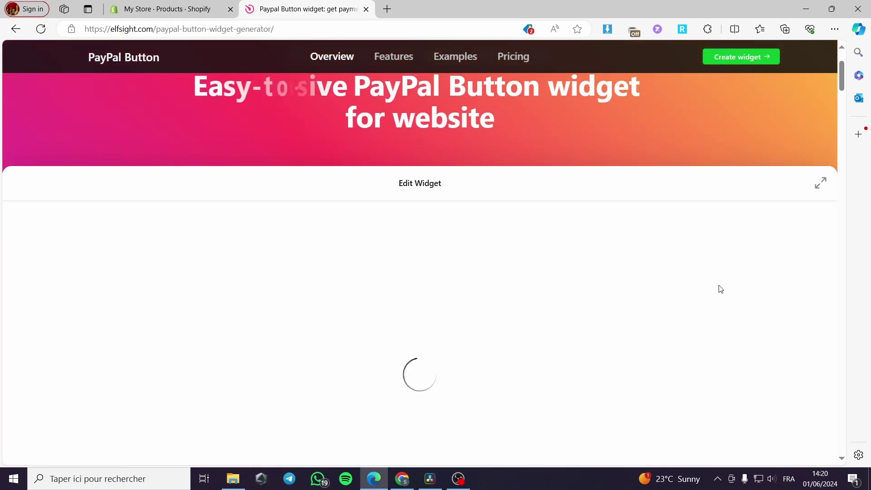
scroll(375, 348, "down", 1)
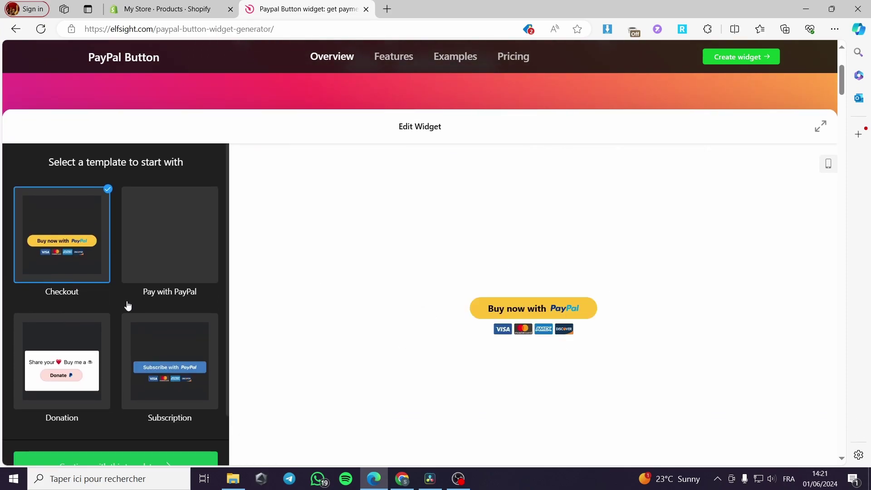
scroll(183, 324, "down", 1)
scroll(188, 331, "up", 1)
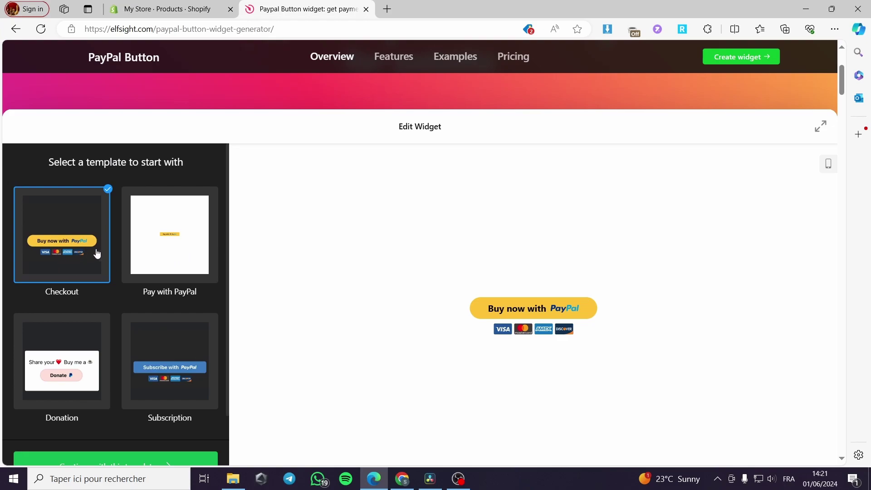
left_click(171, 234)
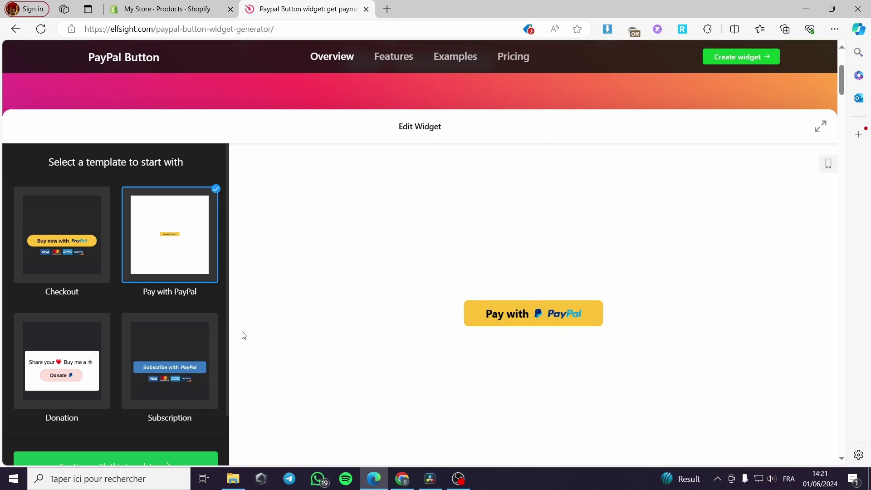
left_click(52, 367)
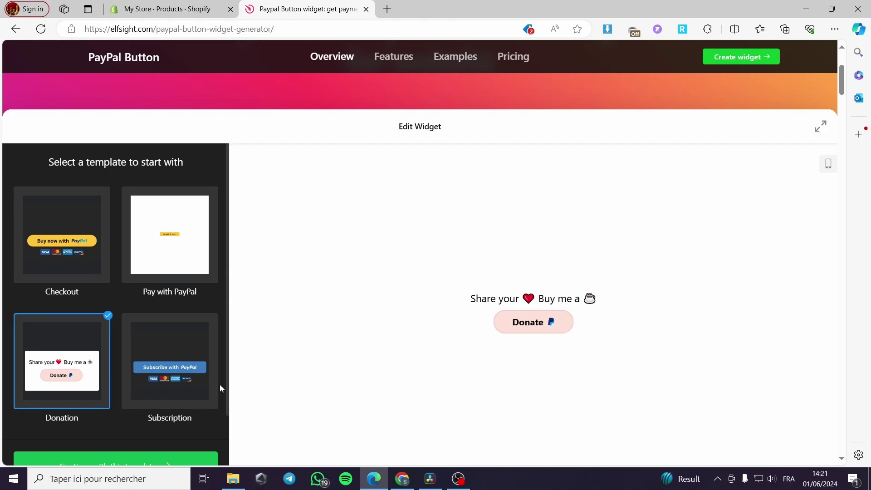
left_click(195, 388)
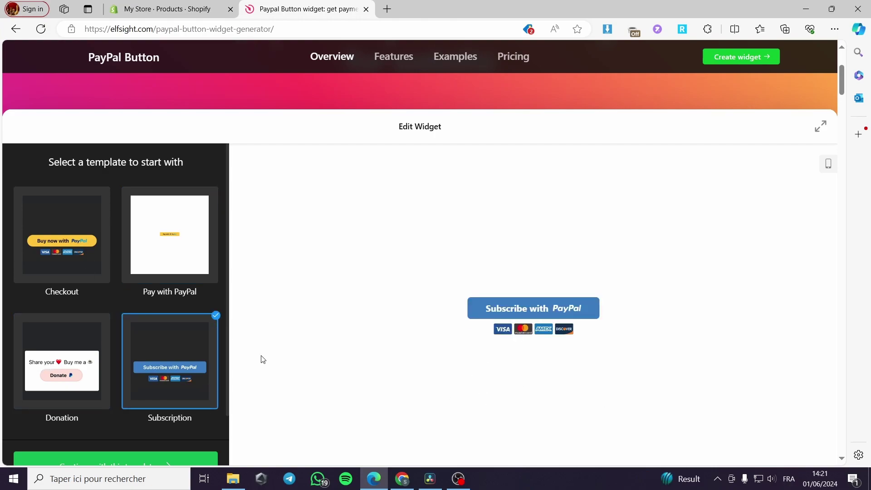
left_click(167, 235)
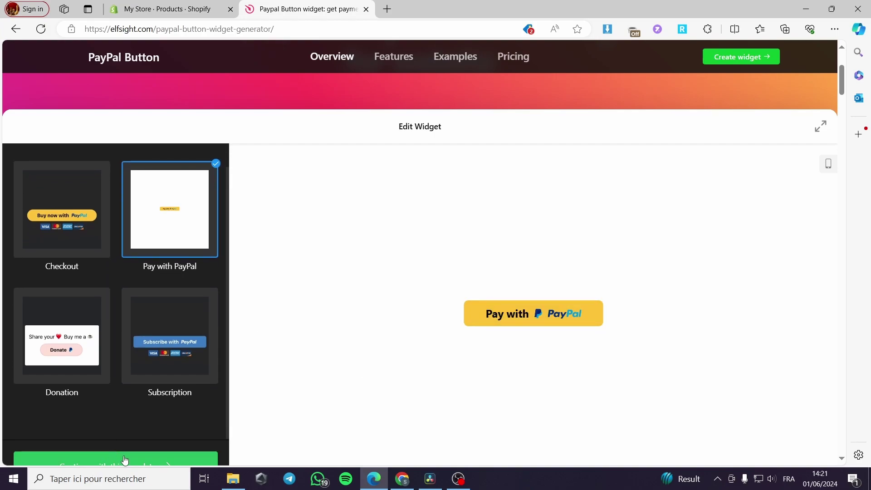
scroll(247, 453, "down", 3)
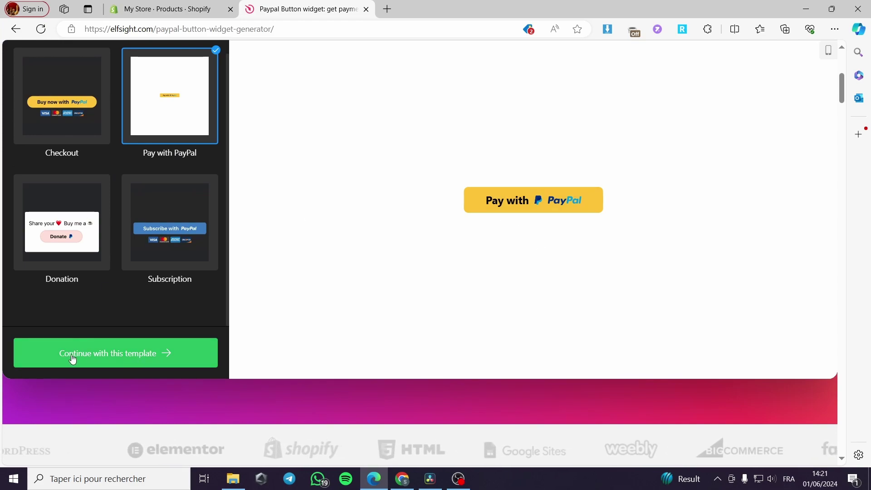
Continue with the template and fill Seller PayPal Email with the browser's saved address.
left_click(110, 358)
scroll(174, 278, "up", 3)
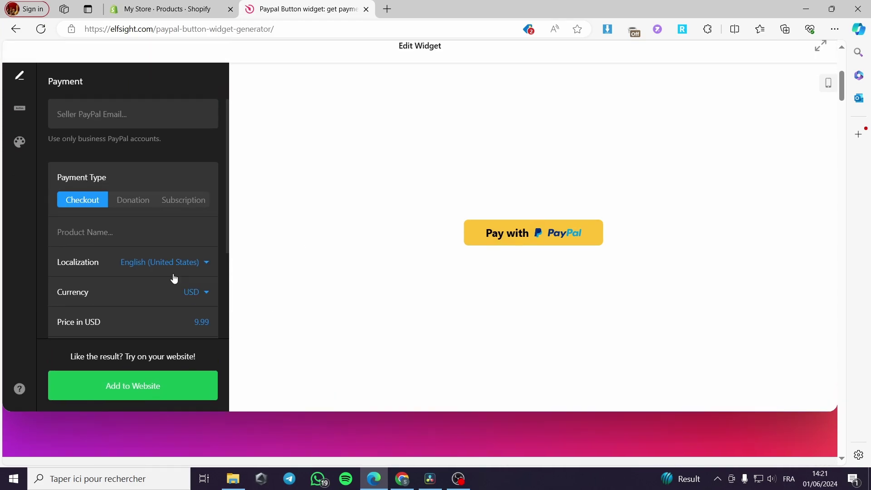
left_click(95, 196)
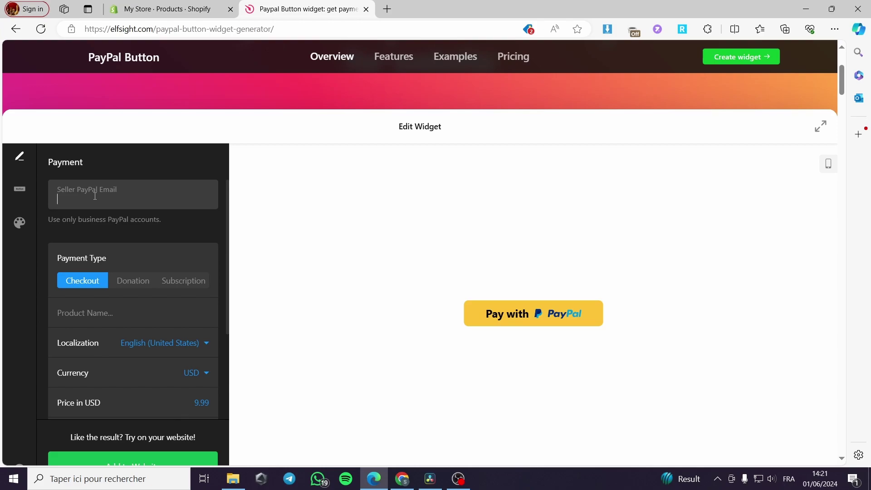
type("jac")
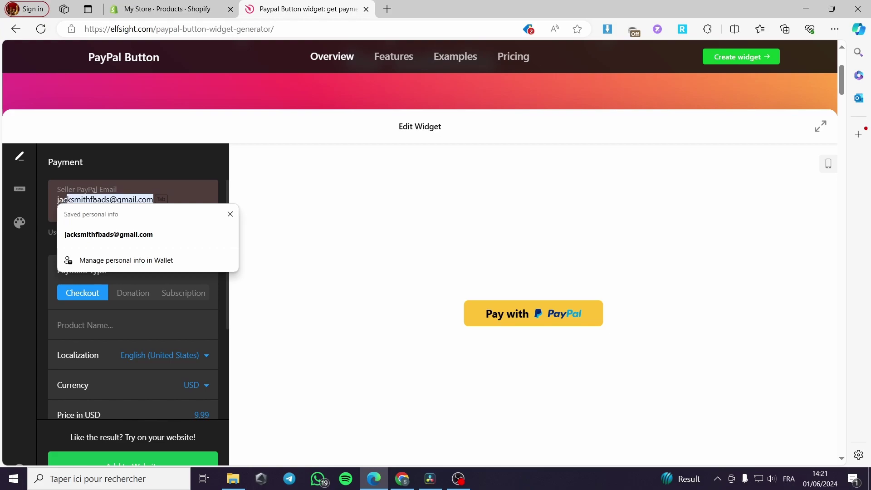
left_click(114, 232)
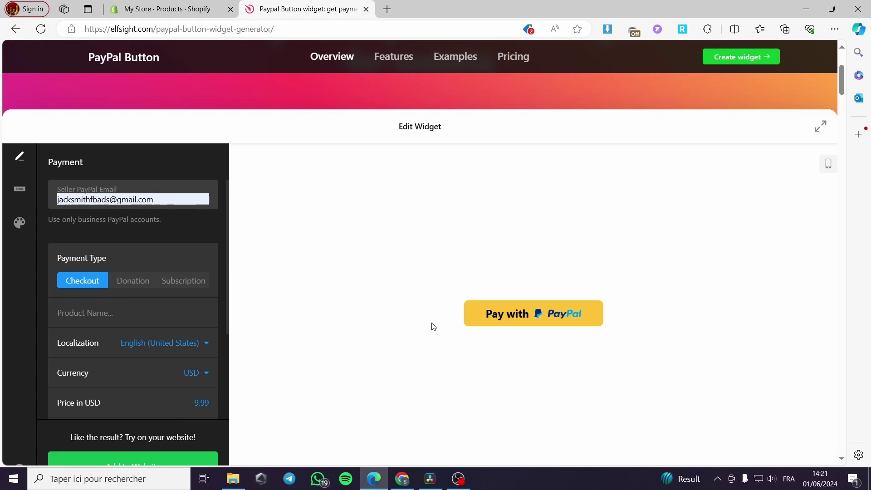
left_click(190, 233)
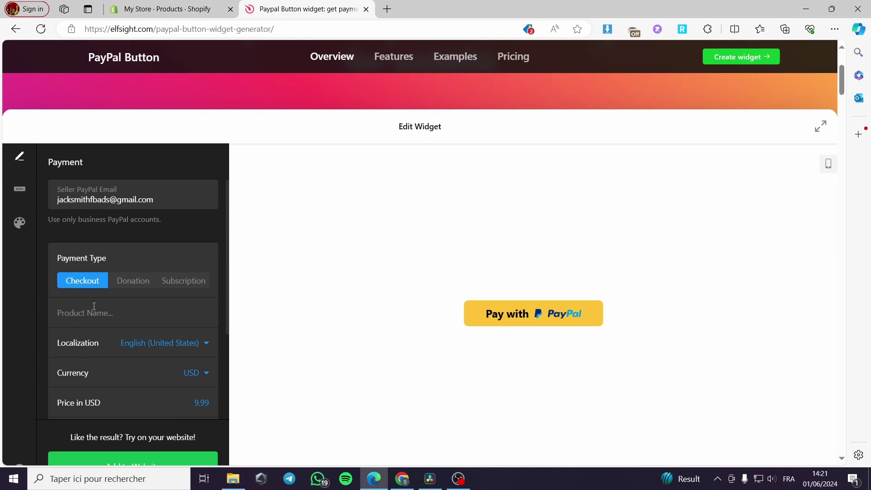
Keep Checkout as the payment type and name the product 'TShirt'.
left_click(196, 283)
left_click(133, 283)
left_click(88, 283)
left_click(99, 314)
type("TShirt")
Keep English (United States) localization and USD as the currency.
left_click(194, 344)
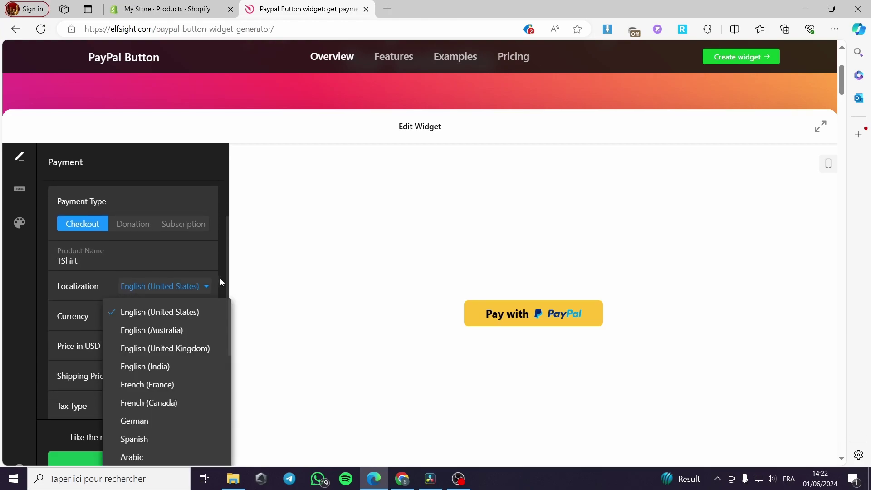
left_click(126, 304)
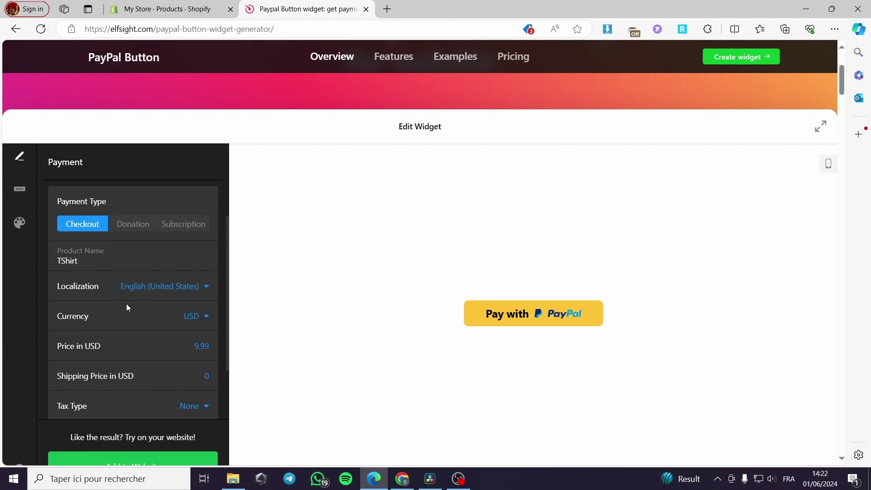
left_click(208, 319)
scroll(187, 371, "down", 1)
scroll(205, 344, "up", 1)
left_click(189, 343)
Set price 19.99 and shipping 15, leave tax type None, then return to Shopify.
left_click_drag(199, 376, 215, 378)
scroll(210, 334, "down", 2)
left_click(207, 331)
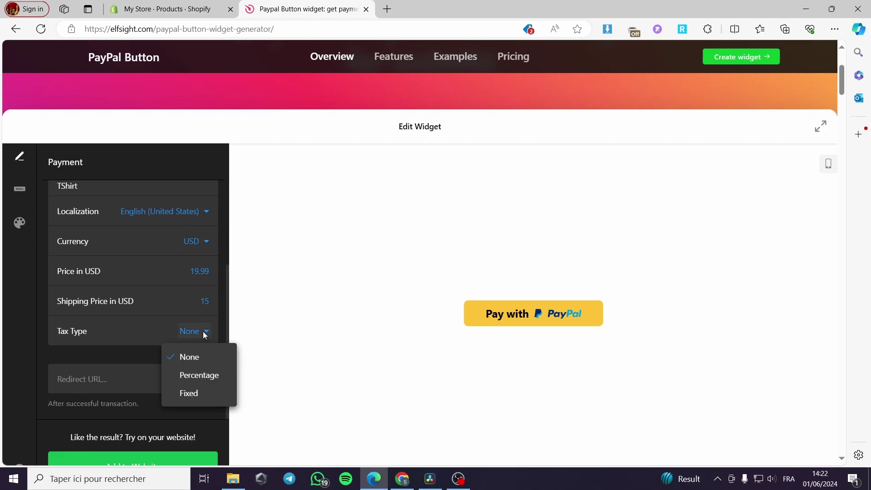
left_click(80, 387)
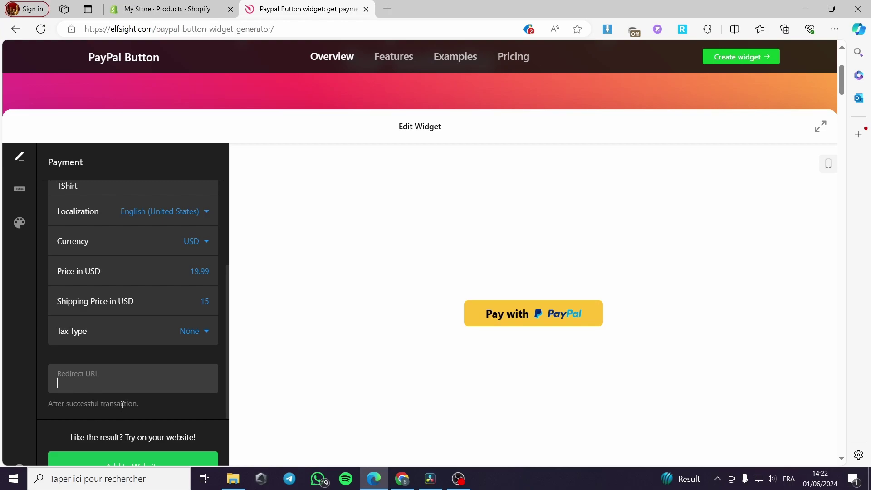
left_click(182, 8)
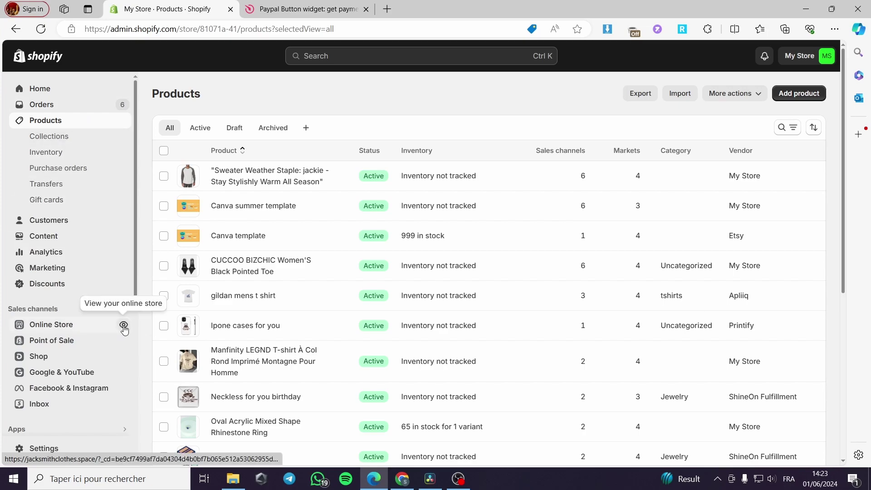
Copy the Shopify store preview link and paste it as the widget's Redirect URL.
right_click(123, 328)
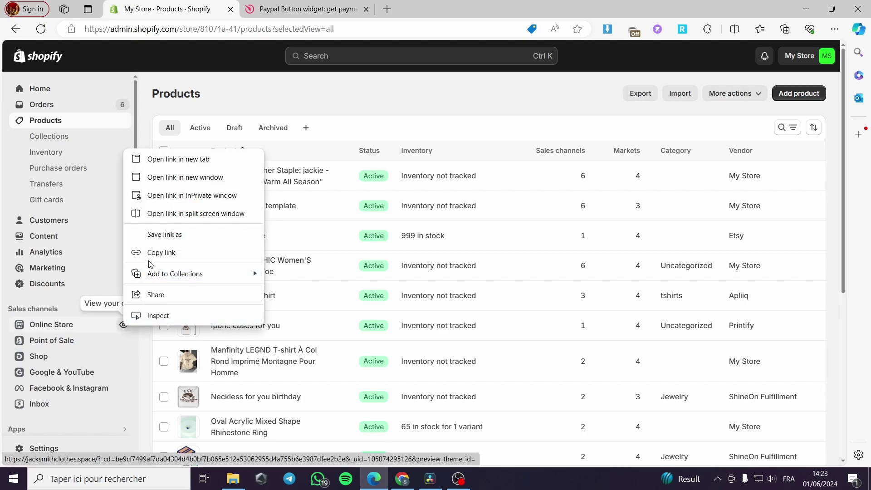
left_click(175, 252)
left_click(319, 10)
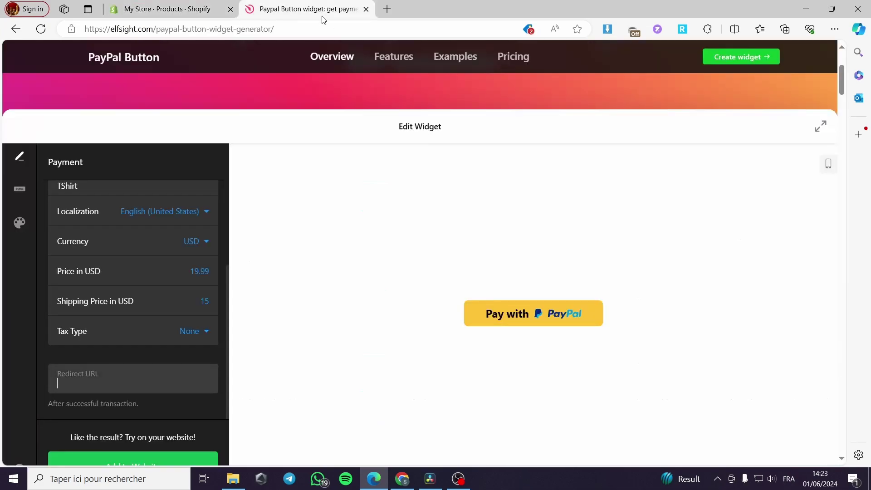
key("ctrl+v")
left_click(193, 405)
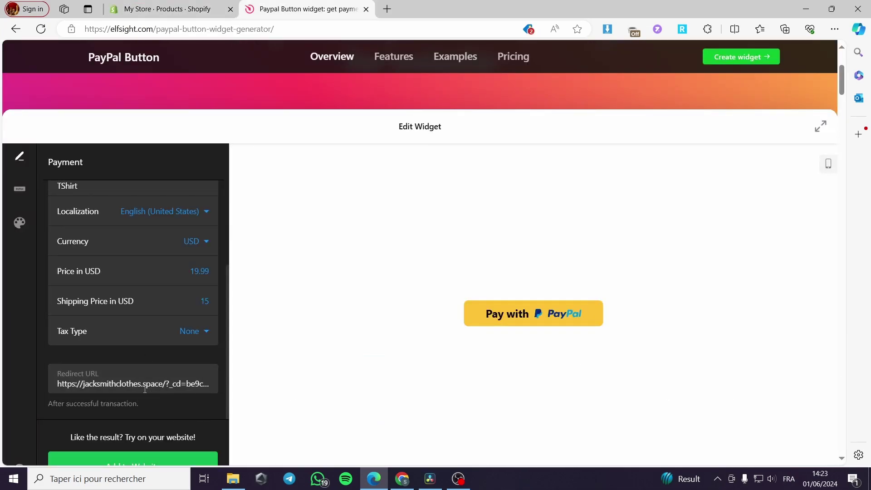
scroll(191, 378, "down", 3)
scroll(136, 366, "up", 1)
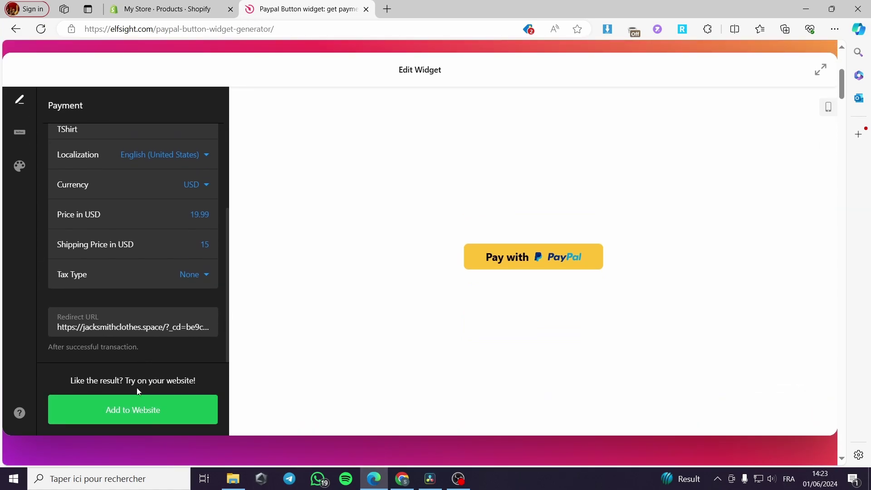
In the Button settings, empty the Text Above Button and Button Text fields.
left_click(25, 136)
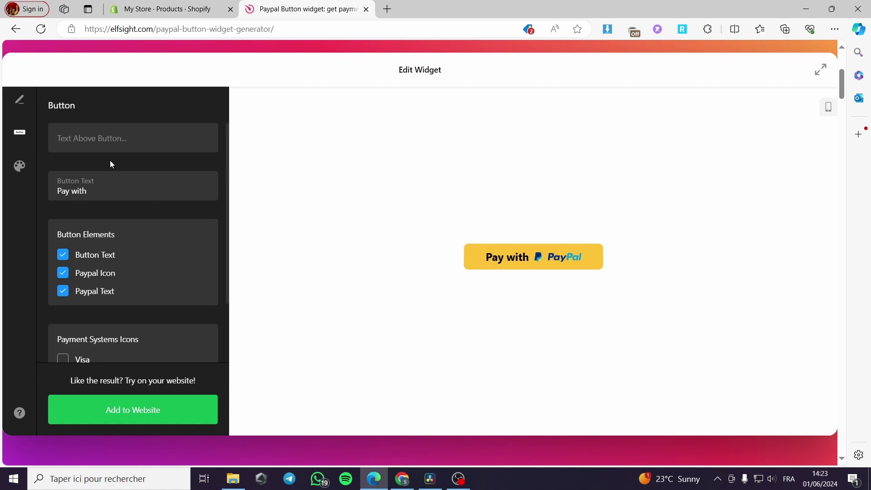
left_click(109, 142)
type("hello")
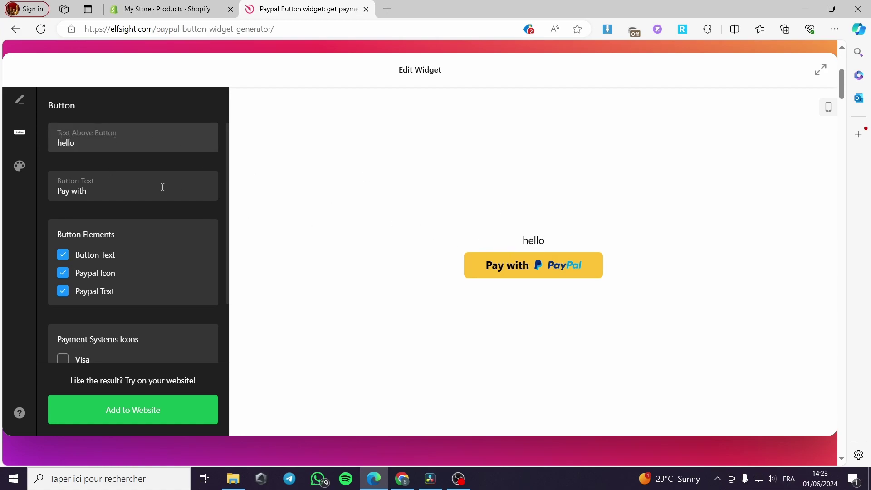
left_click_drag(50, 105, 83, 144)
key("ctrl+a")
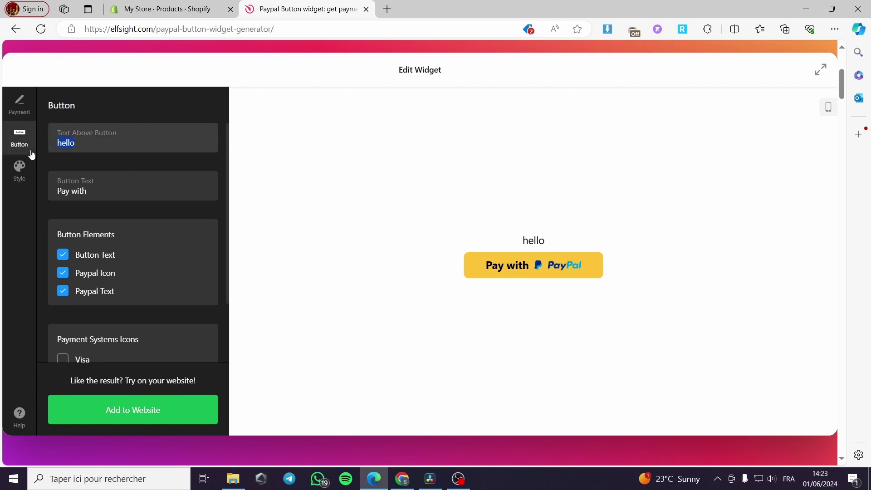
key("BackSpace")
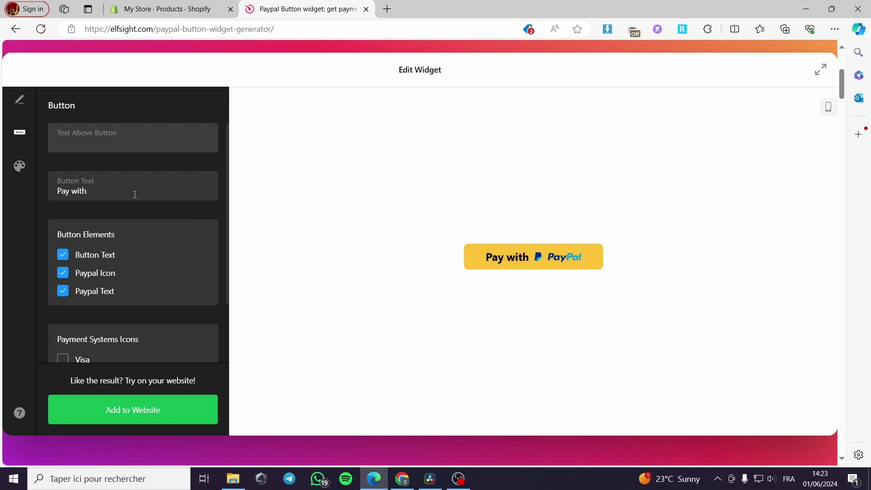
left_click(102, 193)
key("BackSpace")
key("BackSpace")
key("BackSpace")
key("BackSpace")
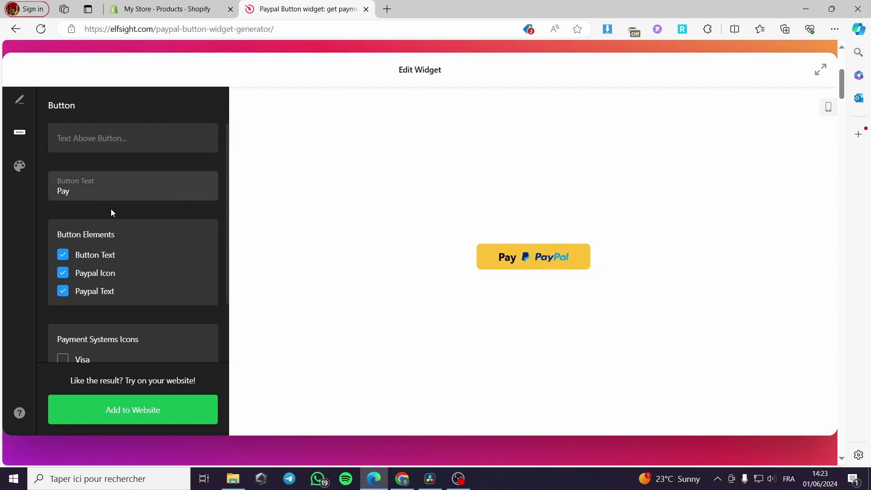
key("BackSpace")
key("BackSpace")
key("BackSpace")
key("BackSpace")
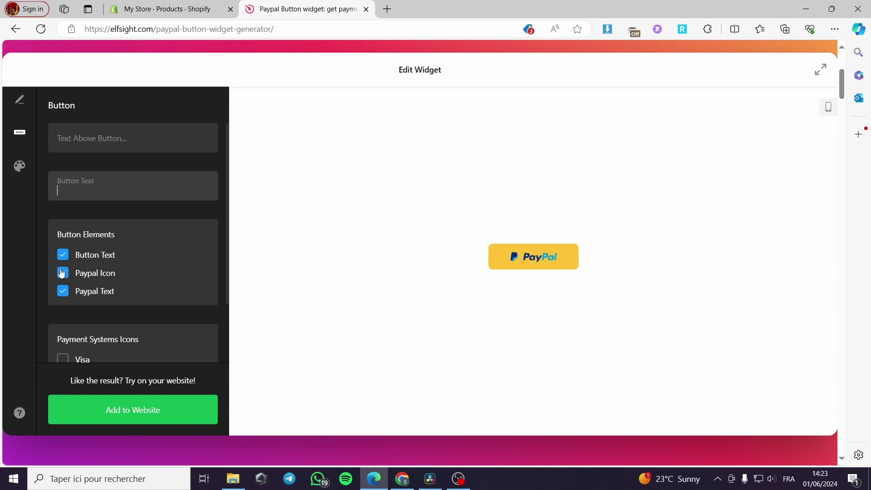
Show Visa, Mastercard, Amex and Discover icons under the PayPal button.
scroll(91, 278, "down", 1)
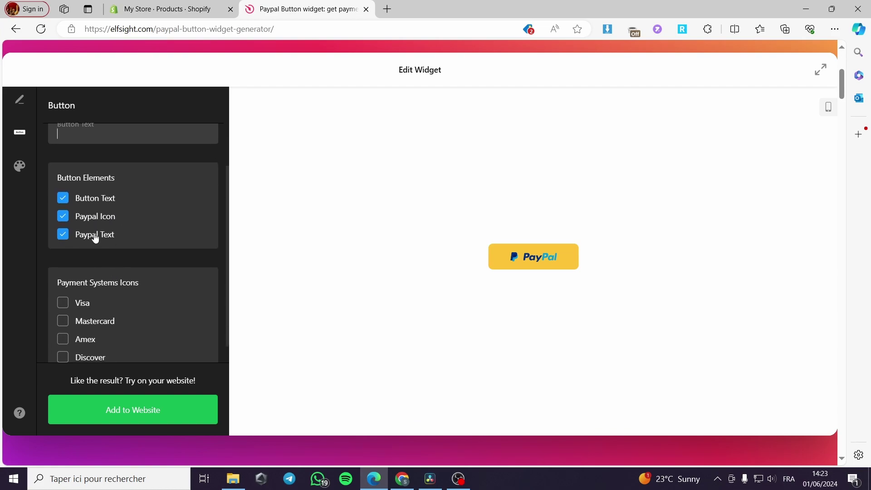
scroll(79, 309, "down", 1)
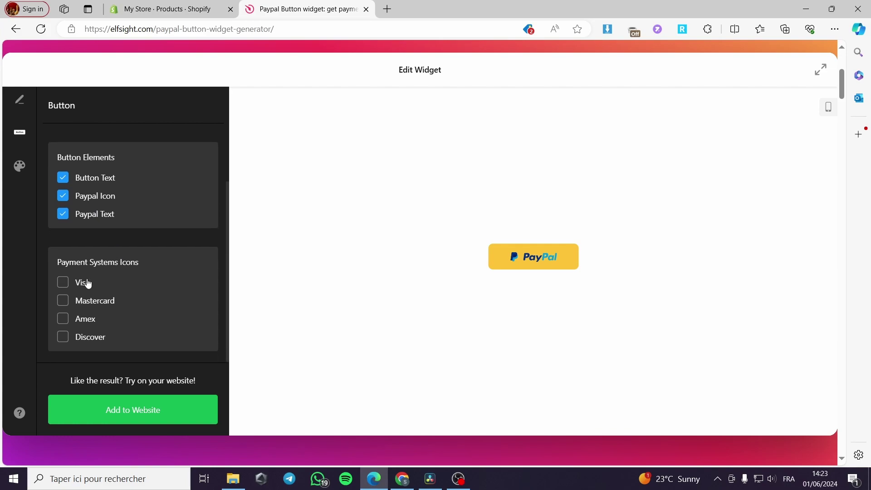
left_click(64, 283)
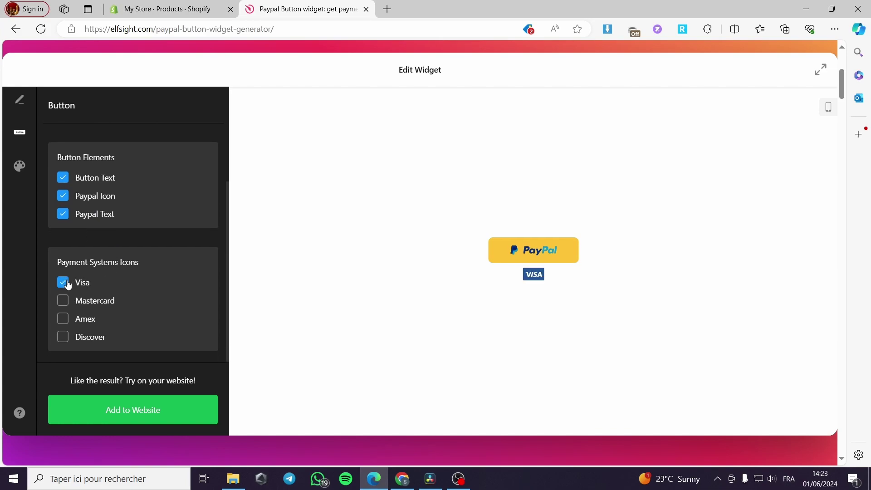
left_click(64, 300)
left_click(63, 318)
left_click(63, 336)
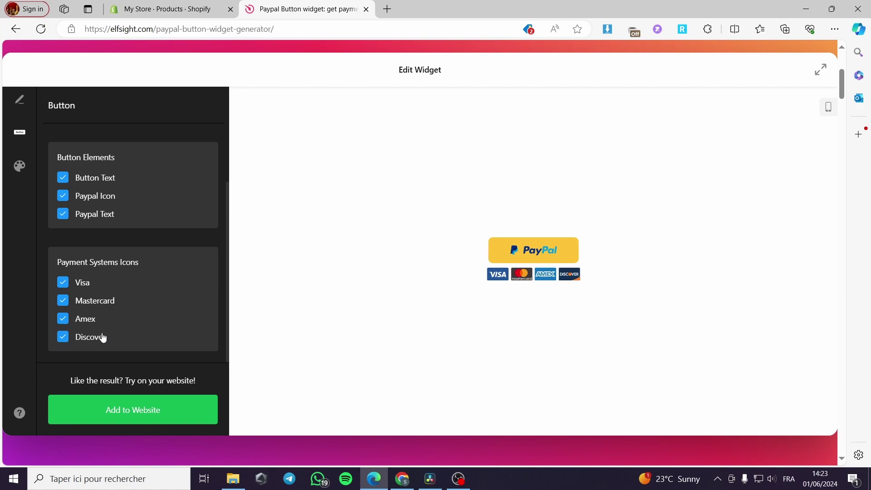
scroll(128, 296, "down", 3)
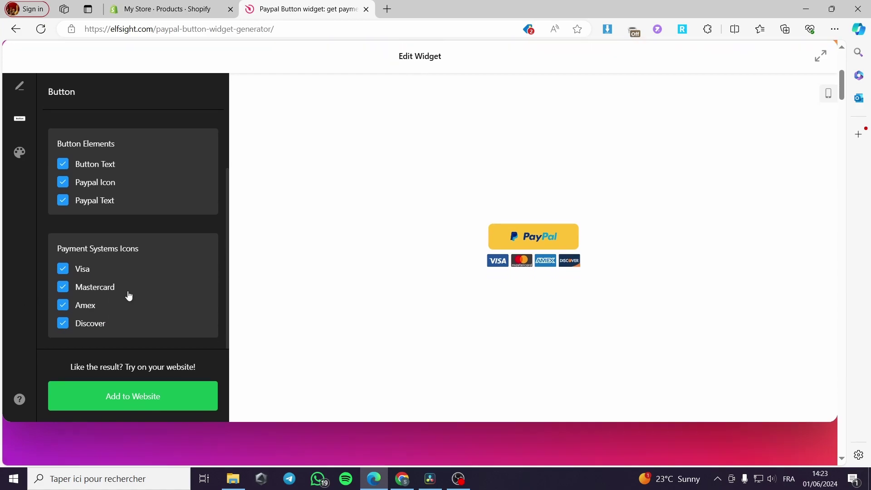
scroll(88, 313, "up", 4)
left_click(20, 222)
Adjust the button size and border sliders in the Style settings.
scroll(172, 239, "down", 1)
scroll(171, 239, "up", 1)
mouse_move(126, 242)
left_mouse_down()
mouse_move(171, 245)
mouse_move(110, 245)
left_mouse_up()
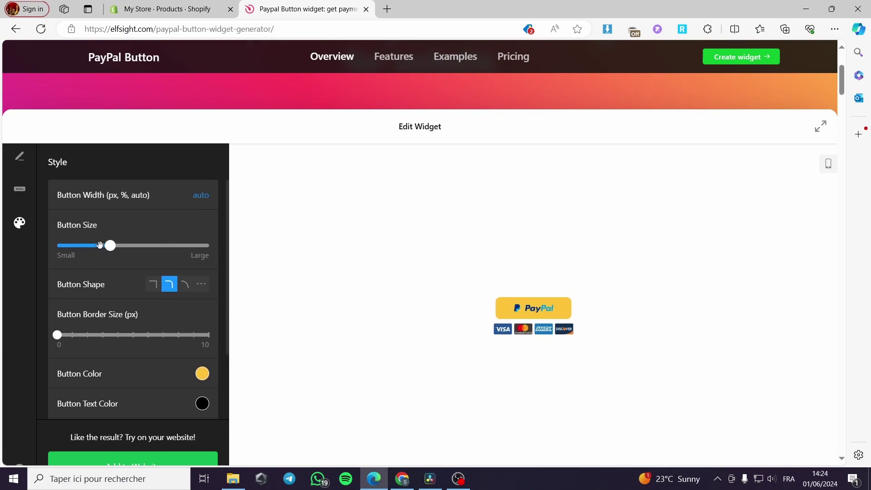
scroll(59, 288, "down", 1)
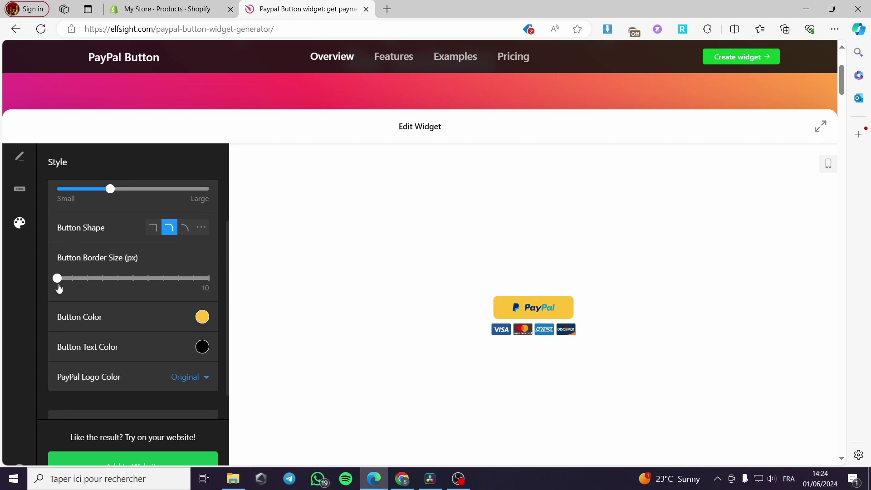
mouse_move(58, 278)
left_mouse_down()
mouse_move(134, 279)
mouse_move(44, 281)
left_mouse_up()
scroll(95, 292, "down", 1)
scroll(181, 309, "down", 1)
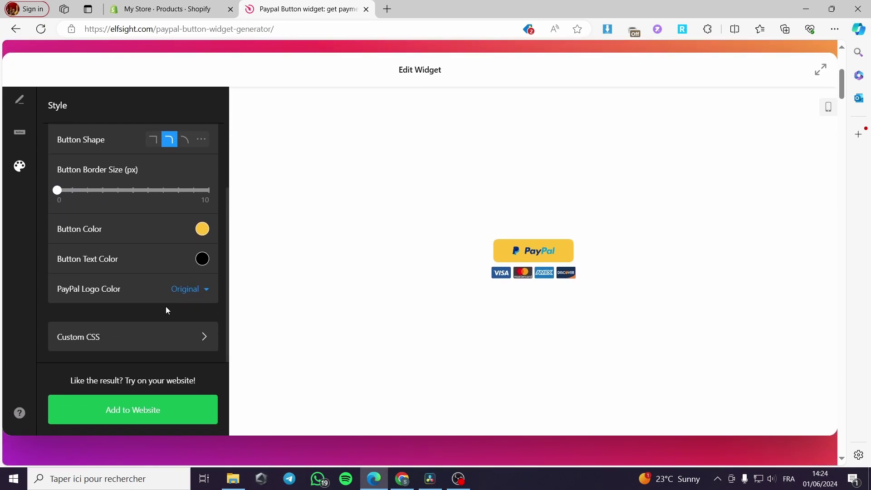
Try a white PayPal logo, revert to Original colour, and save via Add to Website.
left_click(199, 292)
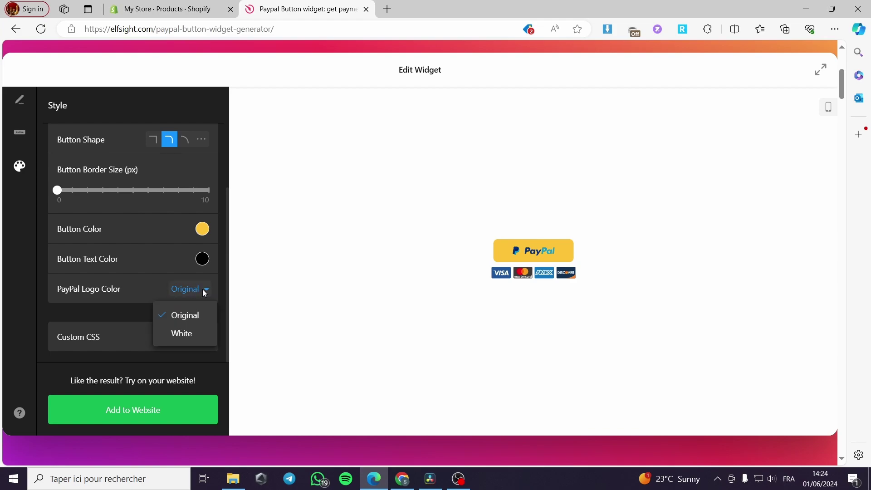
left_click(192, 338)
left_click(204, 295)
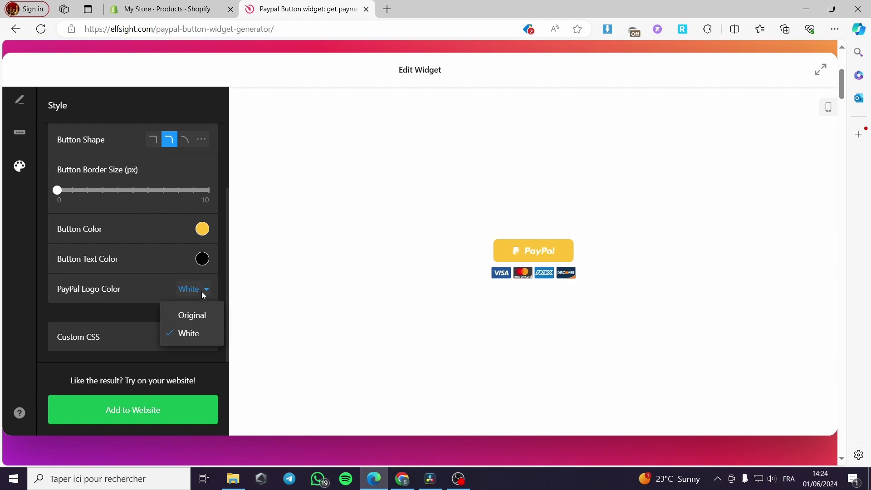
left_click(199, 317)
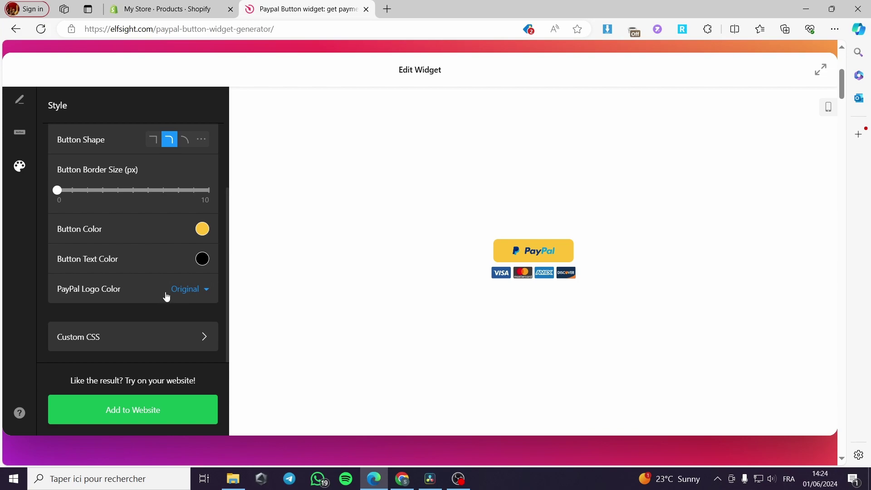
left_click(195, 289)
left_click_drag(195, 289, 158, 290)
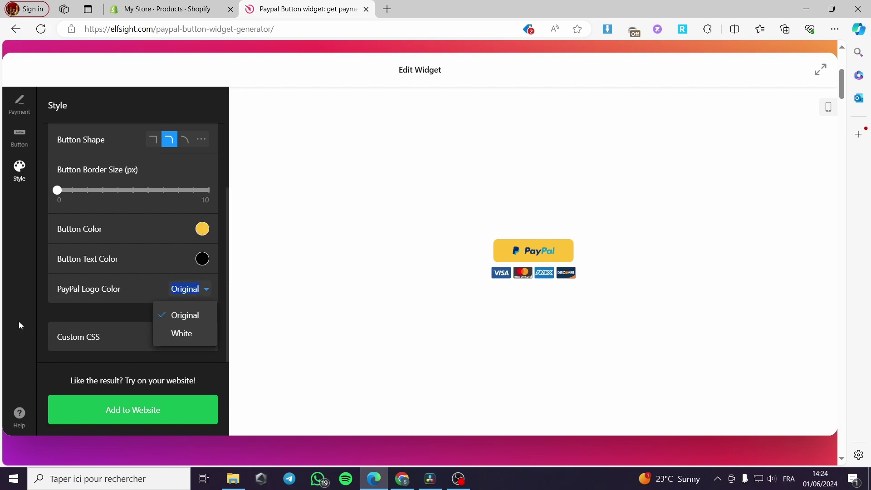
left_click(131, 418)
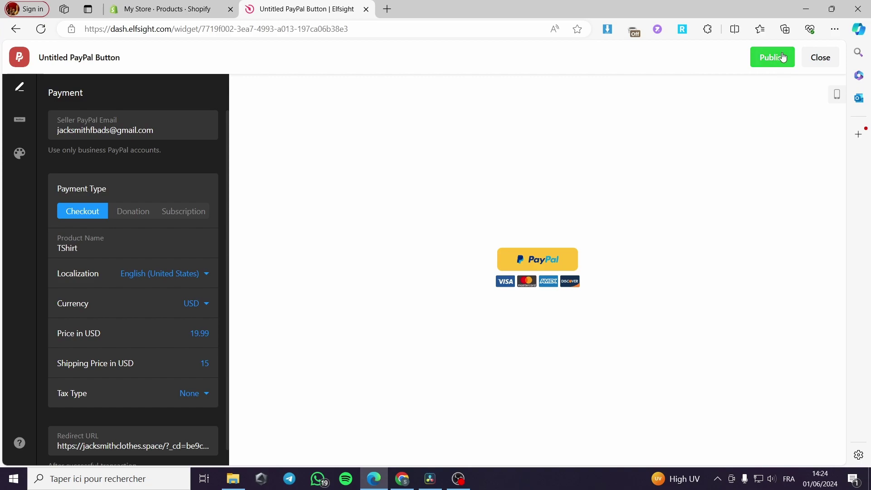
Publish the widget on the free plan and dismiss the checklist and embed dialog.
left_click(768, 63)
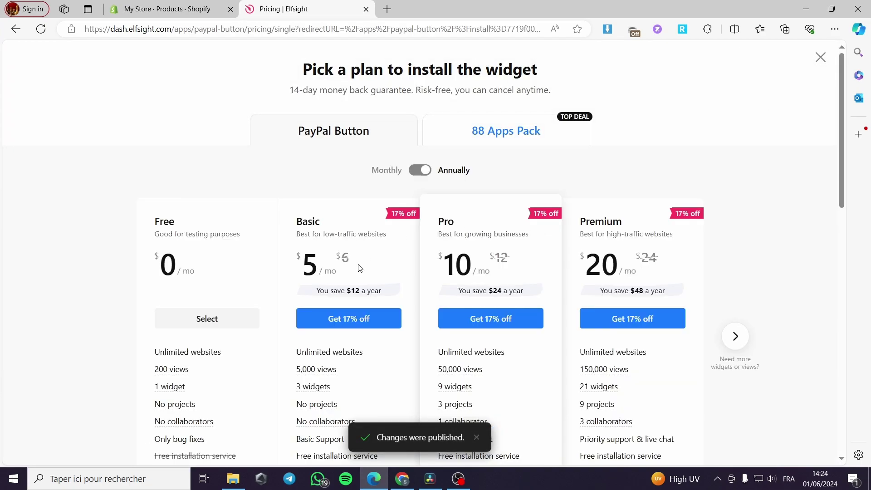
scroll(358, 268, "down", 1)
left_click(208, 268)
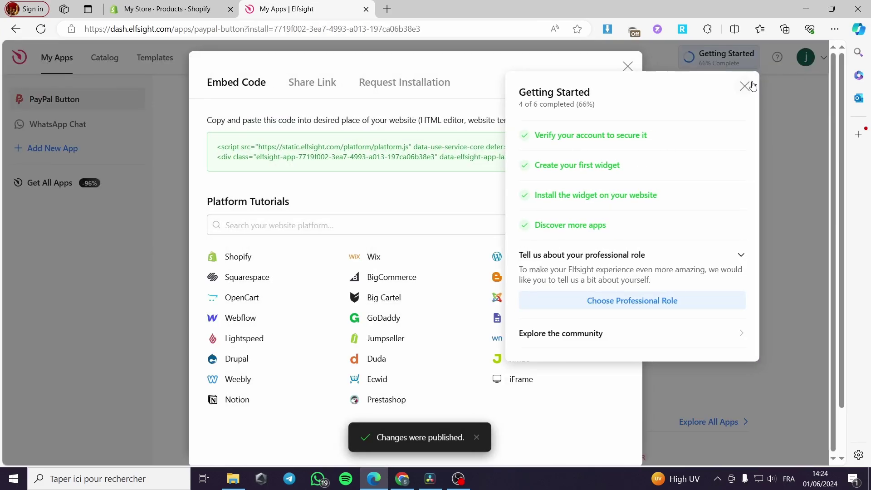
left_click(751, 86)
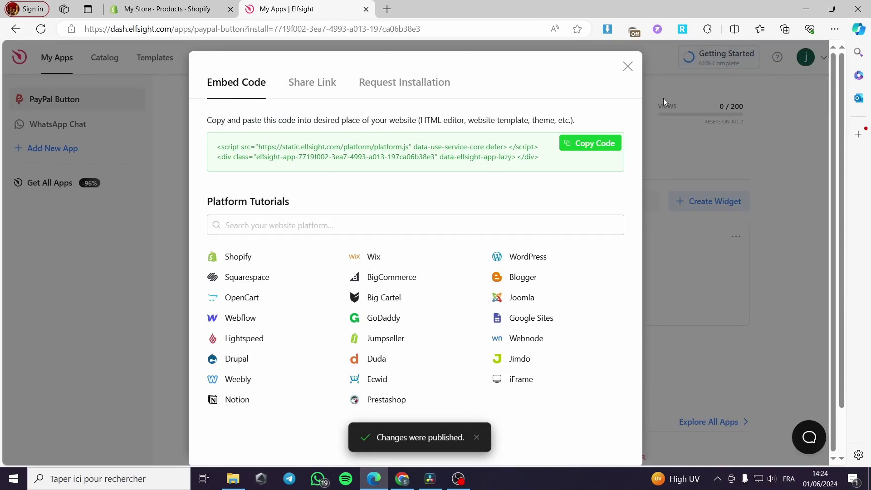
left_click(630, 67)
scroll(310, 304, "down", 1)
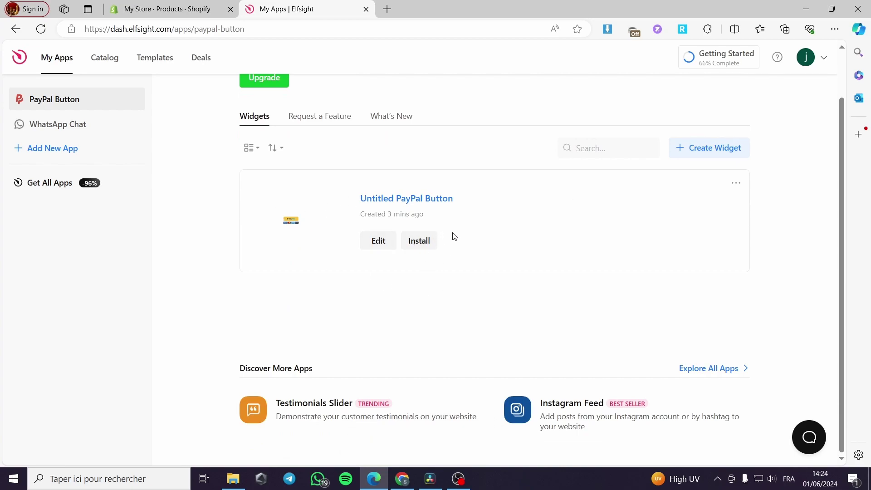
Reopen the widget's installation code and copy the PayPal Button embed code.
left_click(420, 242)
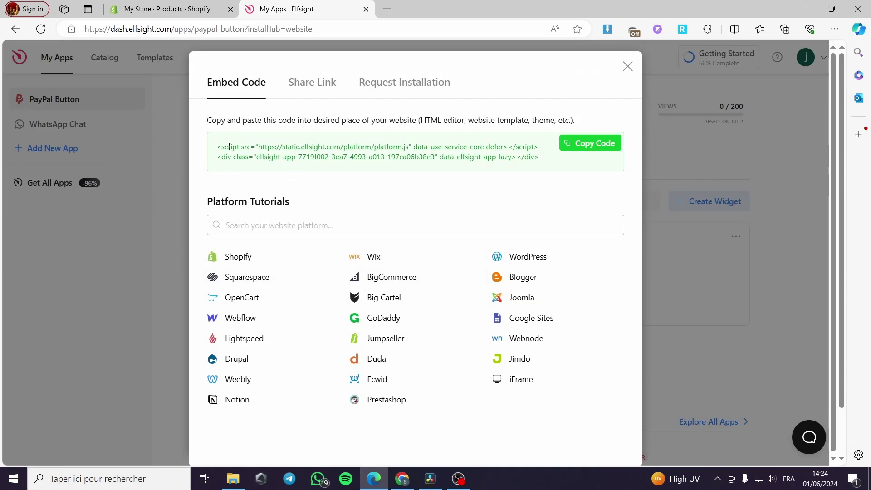
left_click(324, 87)
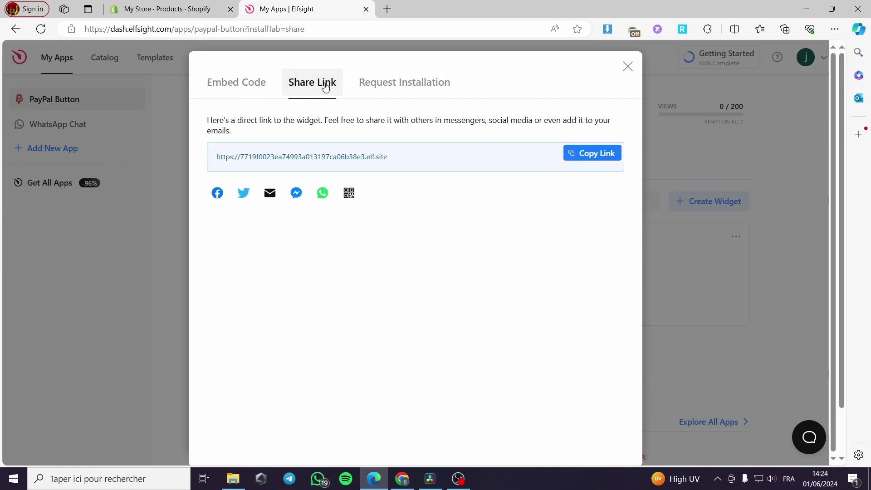
left_click(386, 89)
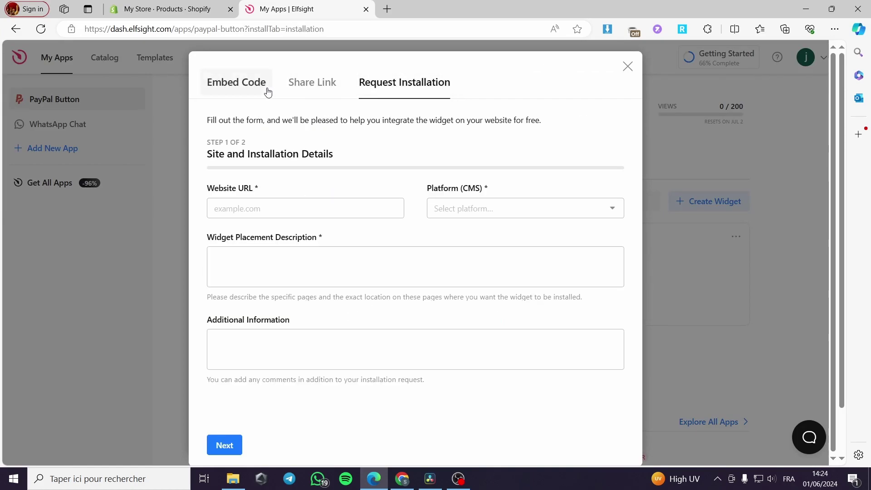
left_click(267, 91)
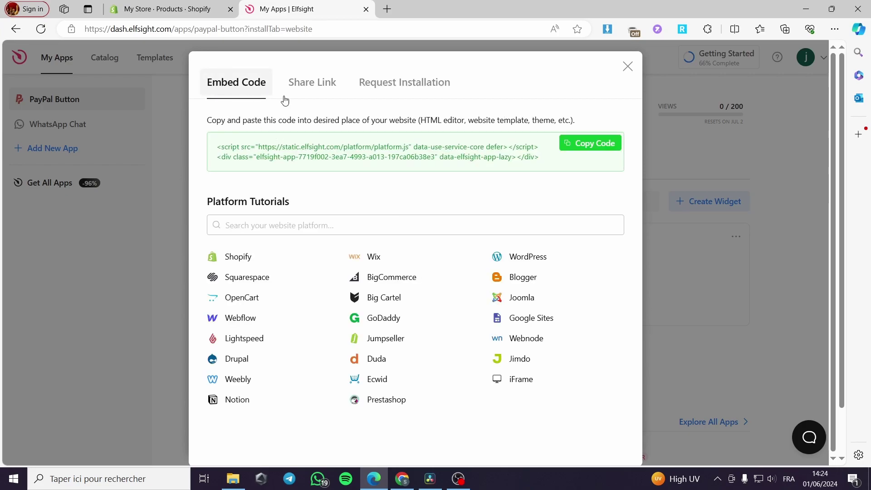
left_click(576, 146)
Open the current Craft theme in the editor from Online Store > Themes and collapse the chat widget.
left_click(176, 5)
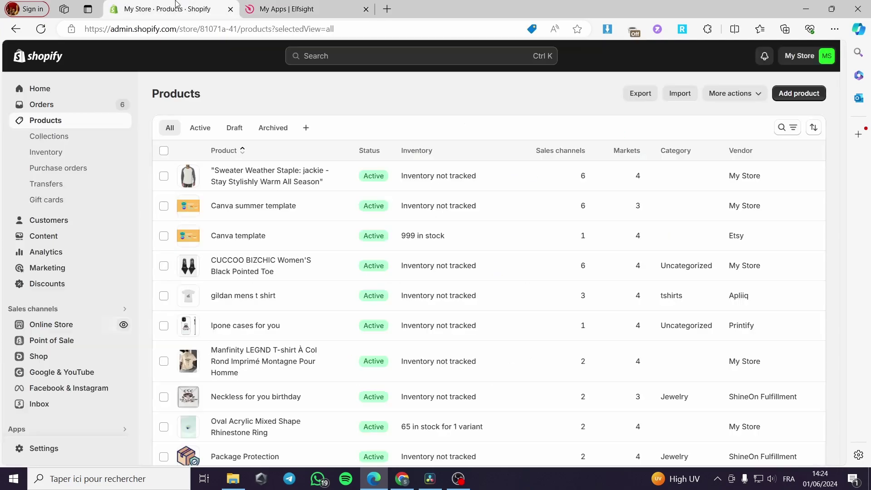
left_click(78, 330)
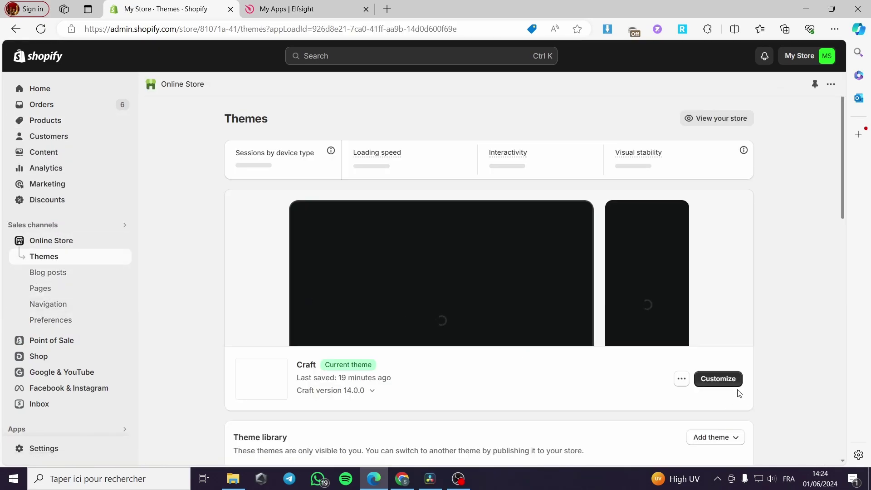
left_click(719, 378)
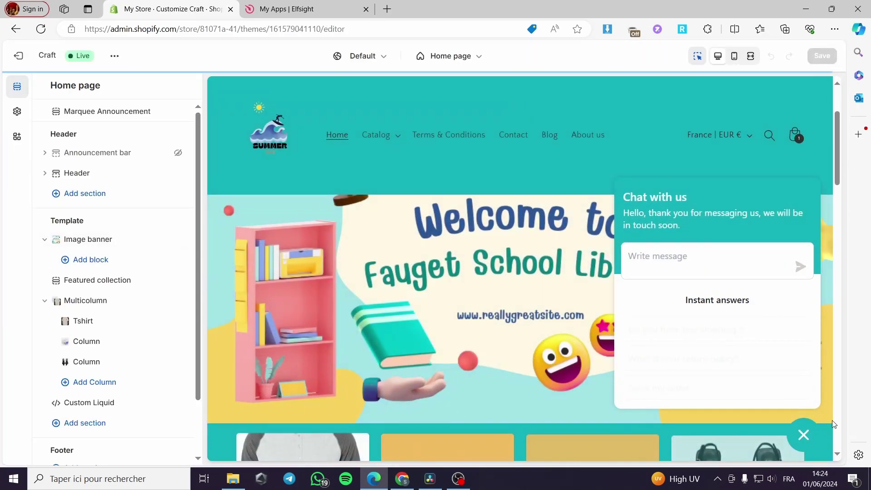
left_click(804, 434)
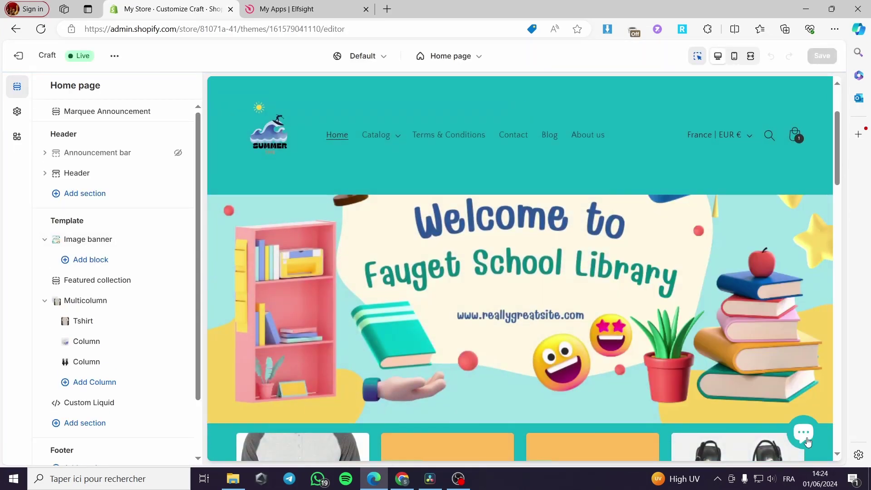
scroll(472, 314, "down", 4)
scroll(641, 373, "down", 1)
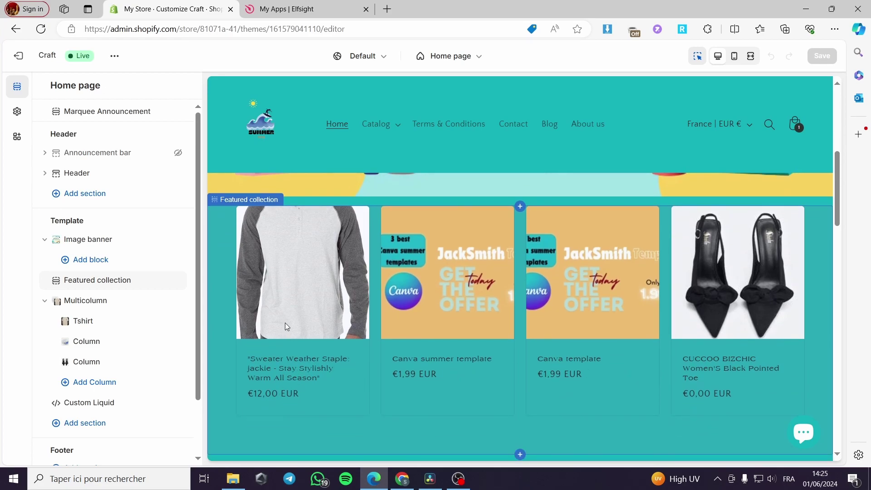
scroll(279, 315, "down", 2)
scroll(279, 313, "up", 4)
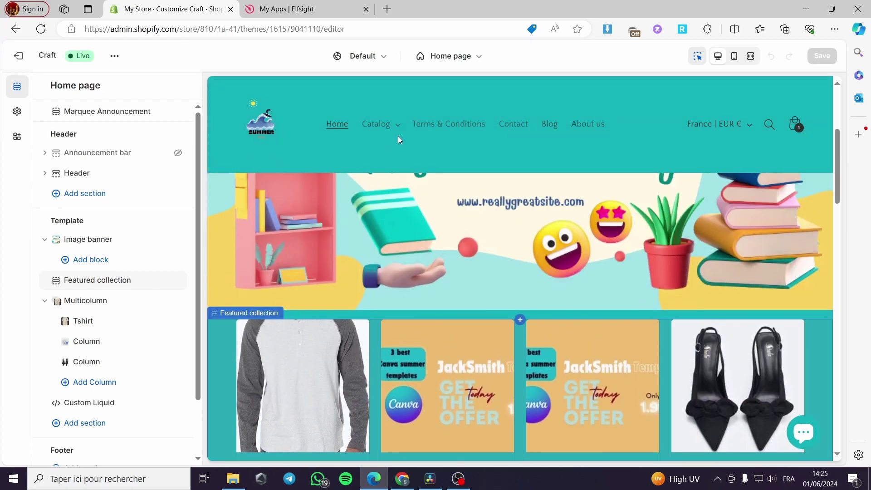
Preview the gildan mens t shirt via Catalog > summer and select its product information section.
left_click(401, 128)
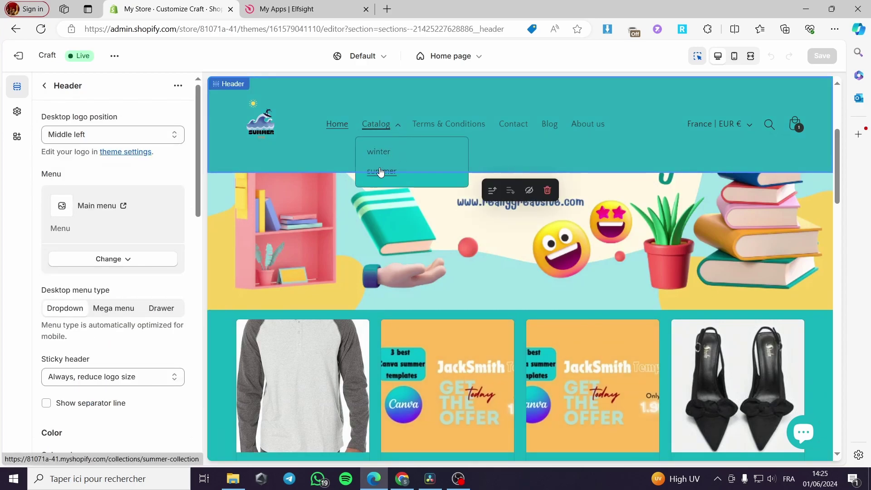
left_click(379, 172)
scroll(317, 272, "down", 2)
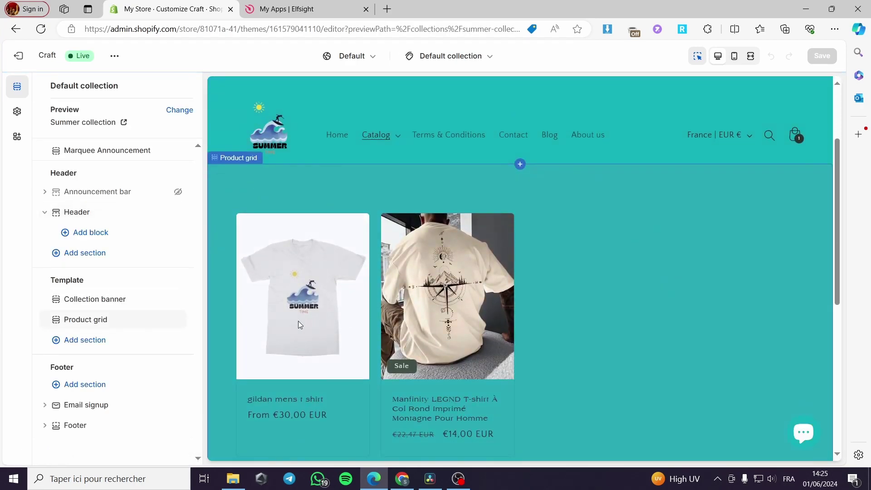
left_click(298, 325)
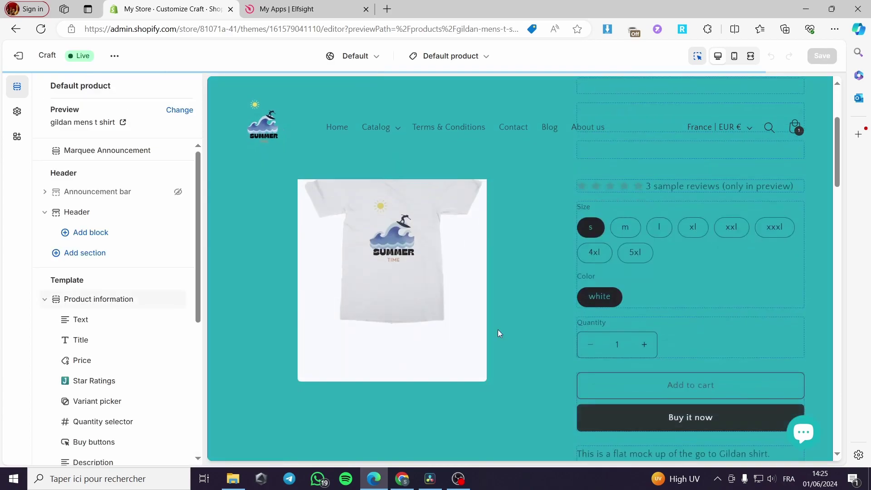
scroll(717, 381, "down", 2)
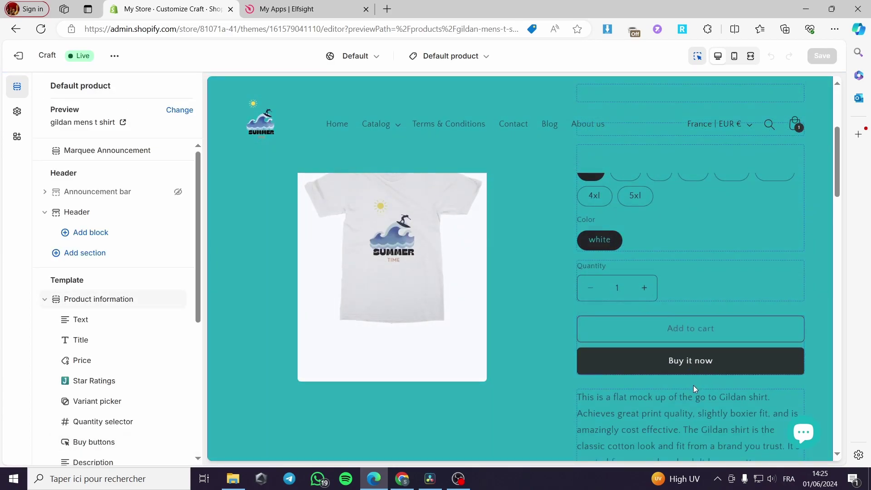
left_click(686, 305)
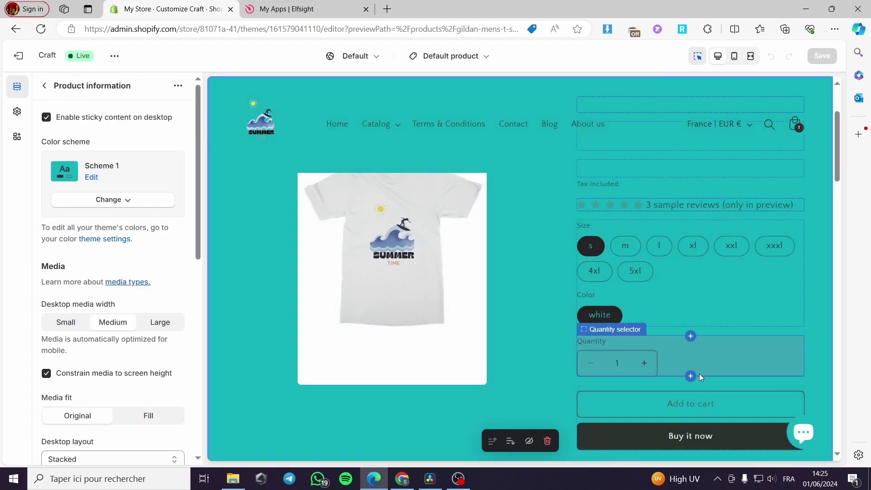
Add a Custom Liquid block above Quantity in the product information section.
left_click(689, 375)
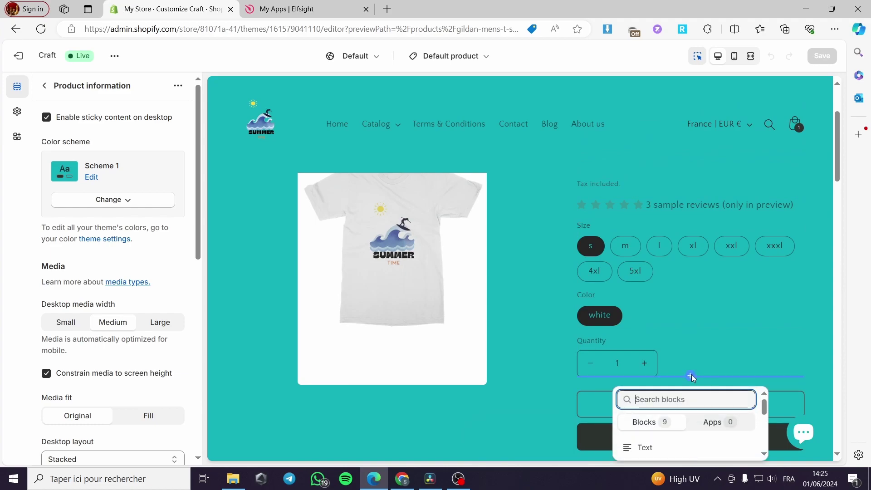
scroll(730, 435, "down", 5)
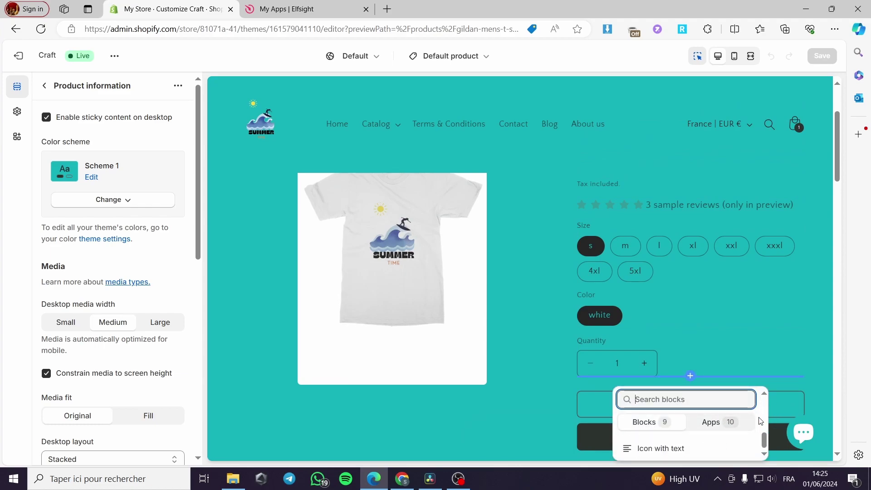
scroll(736, 441, "up", 2)
scroll(683, 260, "down", 3)
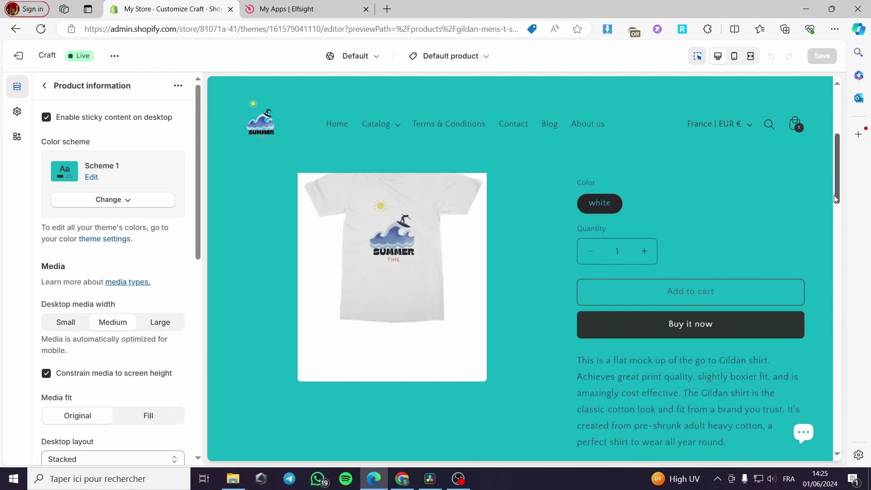
left_click(666, 255)
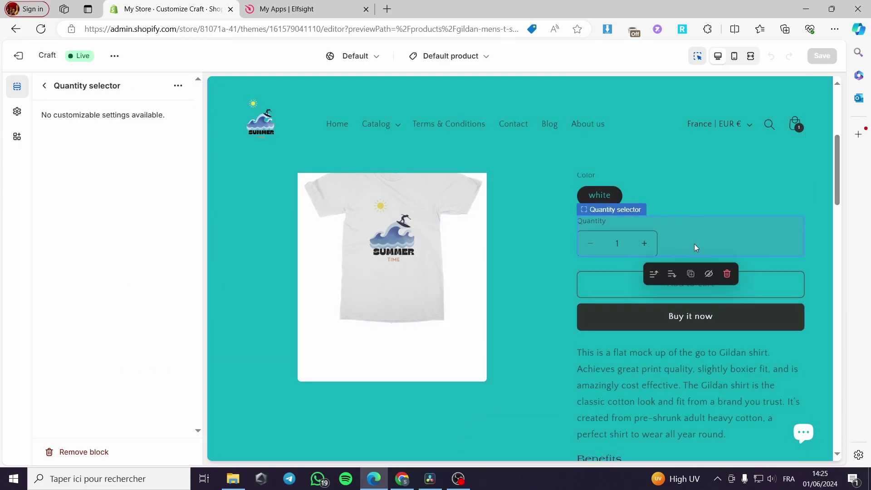
left_click(692, 209)
left_click(690, 208)
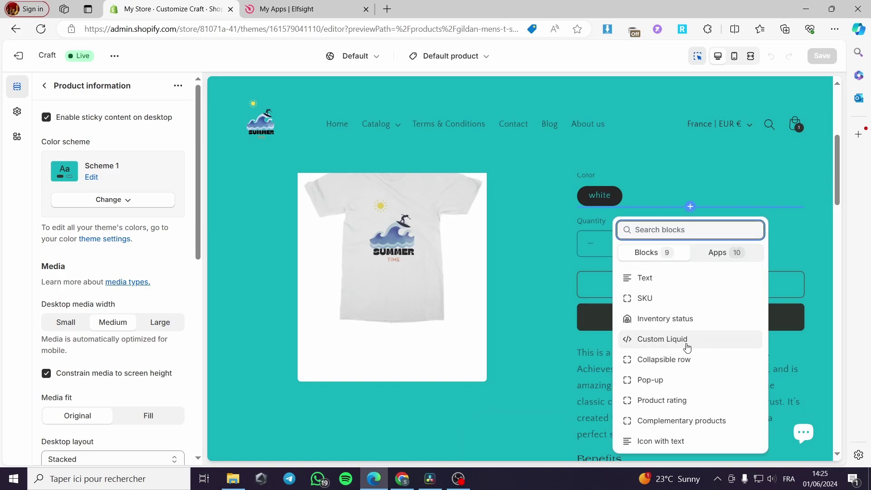
left_click(644, 341)
Paste the Elfsight PayPal embed code into the Liquid code field and apply it.
left_click(73, 136)
key("ctrl+v")
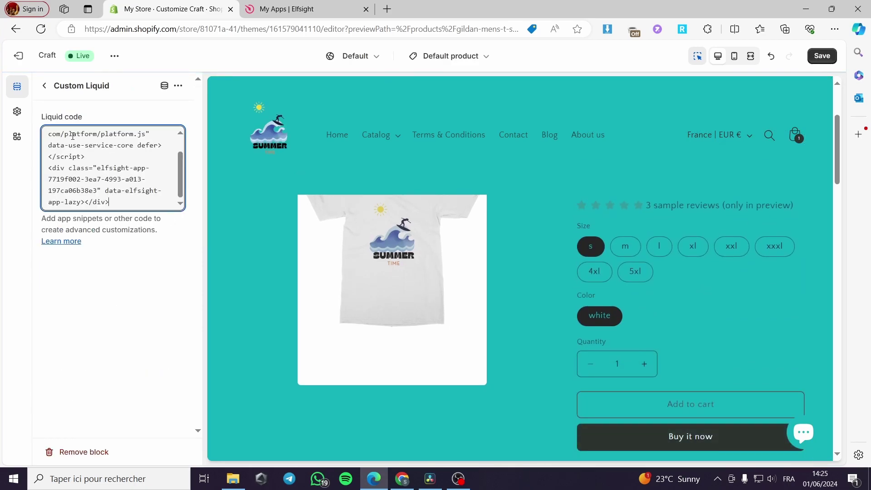
left_click(147, 291)
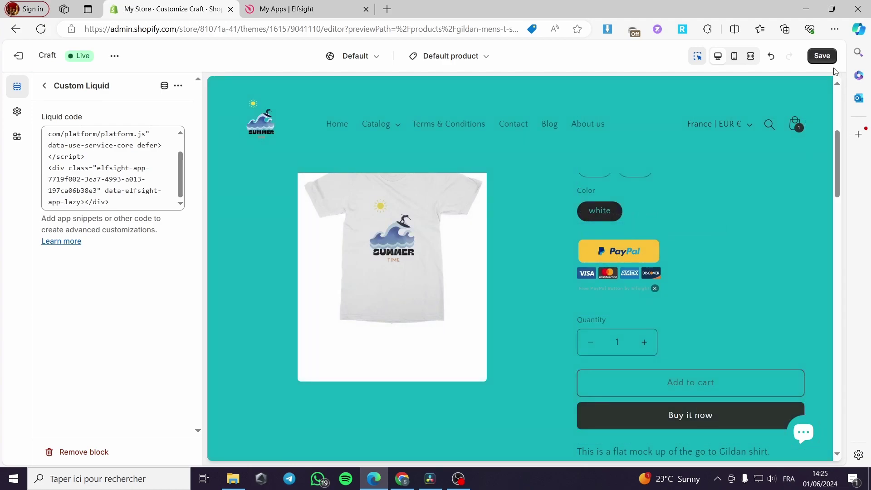
Save the Craft theme with the new PayPal block and return to the Themes page.
left_click(822, 55)
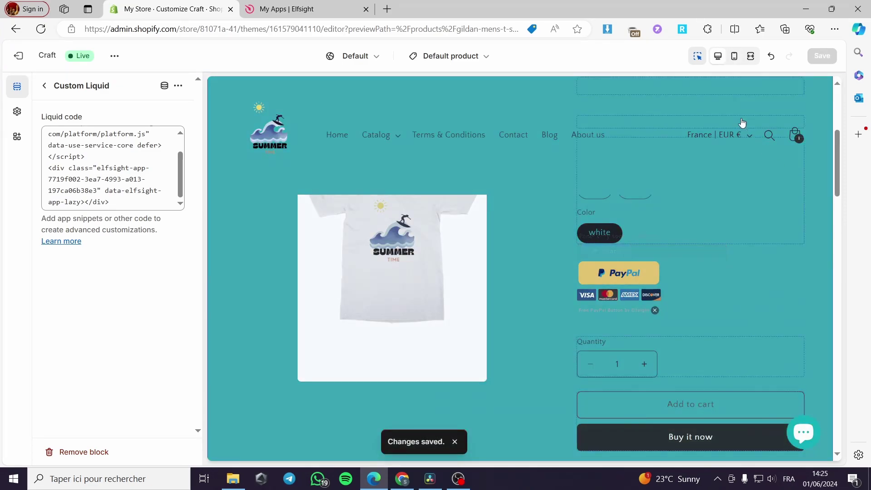
left_click(18, 56)
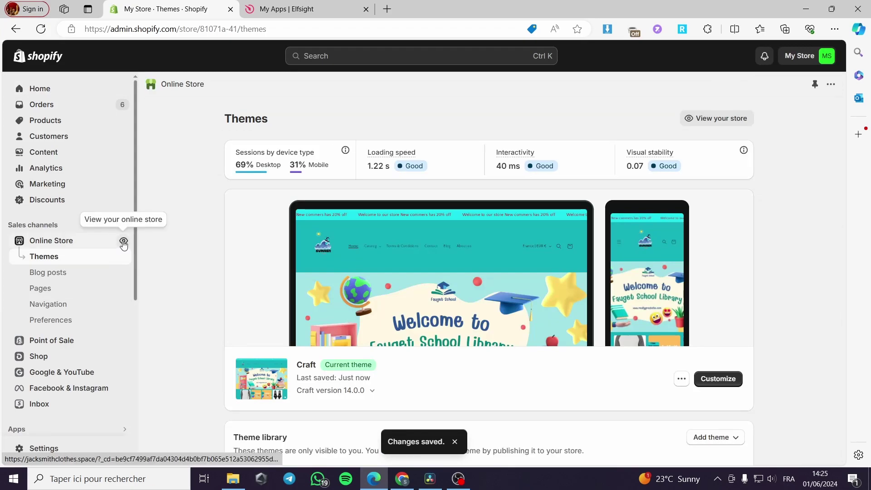
Open the live store and go through Catalog > summer to the gildan mens t shirt page.
left_click(121, 241)
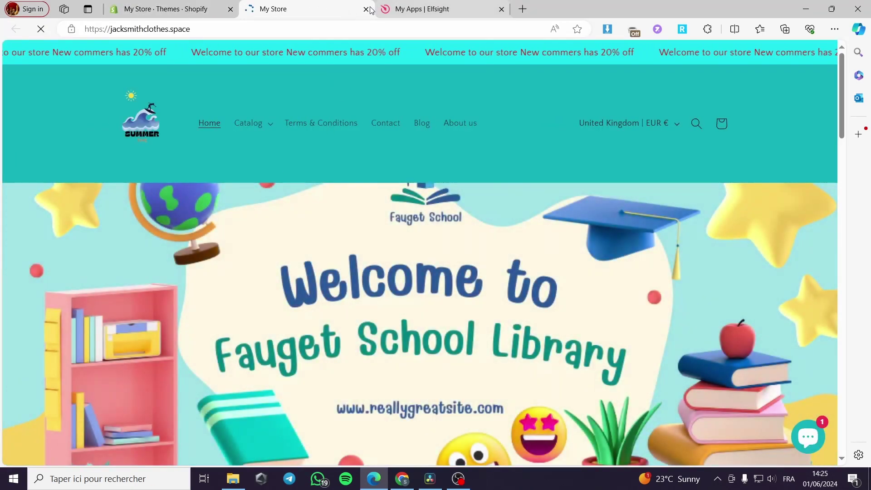
left_click(268, 123)
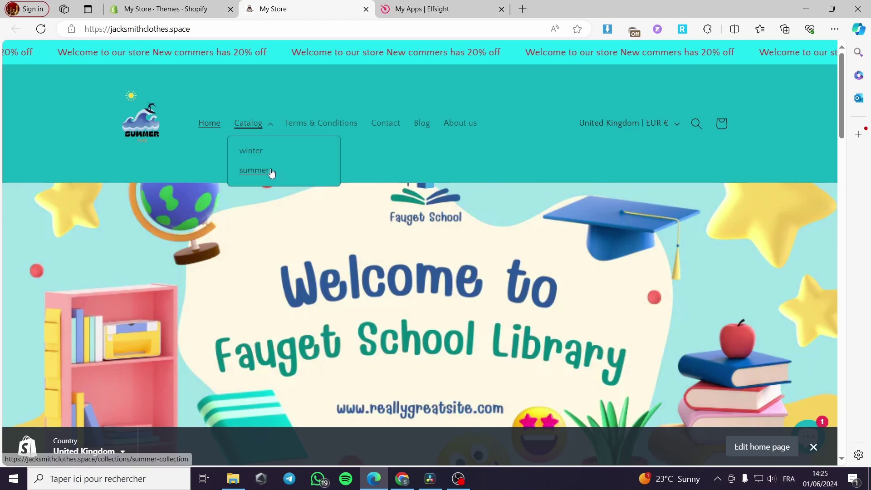
left_click(259, 171)
scroll(238, 141, "down", 3)
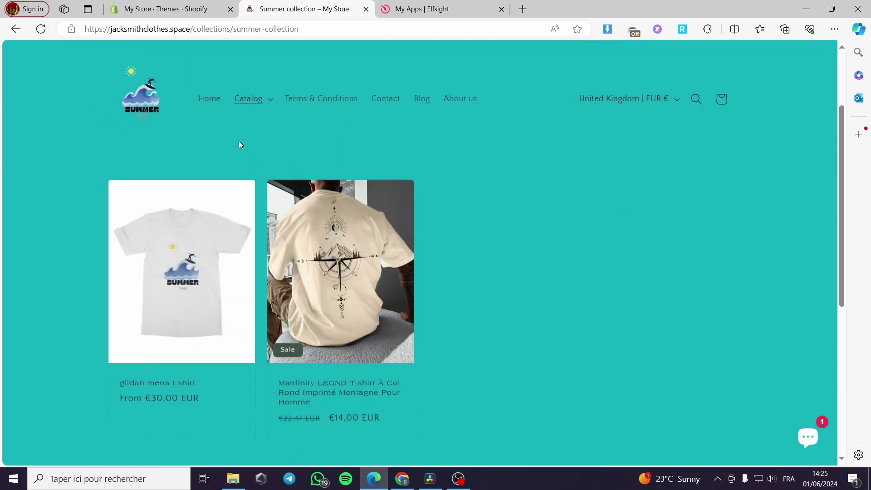
left_click(196, 231)
Check the PayPal button with card icons on the product page, then return to the admin tab.
scroll(556, 282, "down", 3)
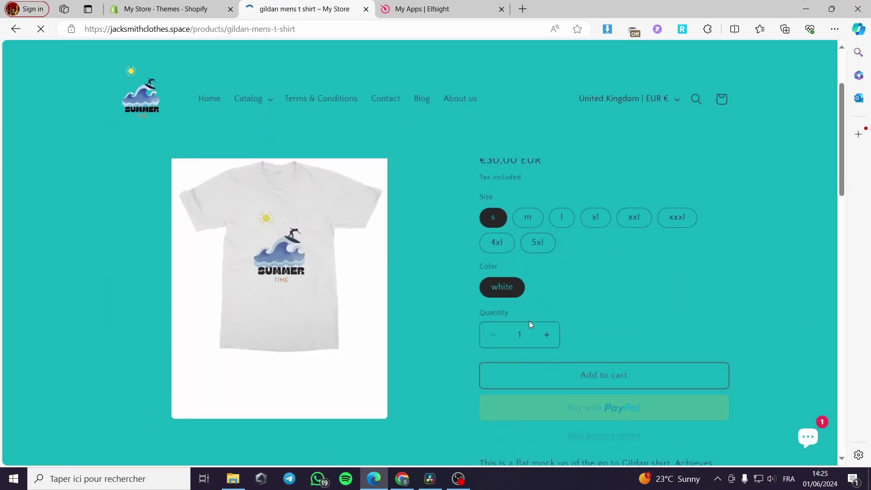
scroll(668, 366, "down", 5)
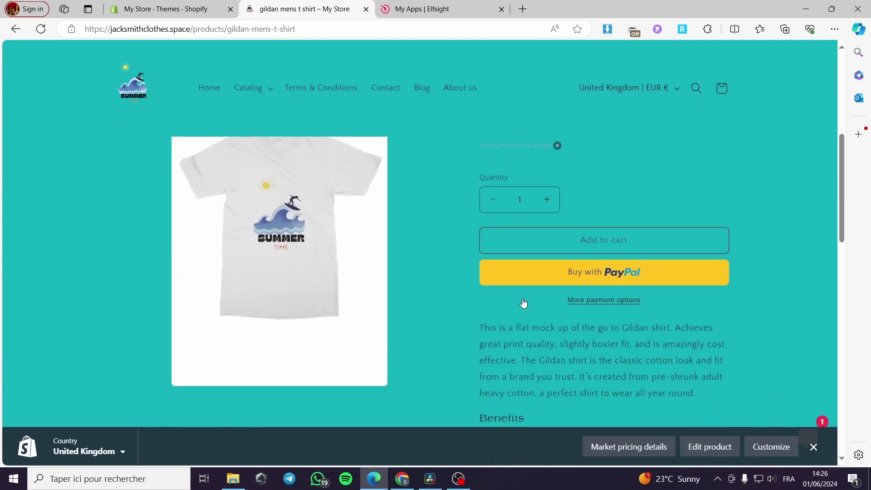
scroll(586, 254, "up", 3)
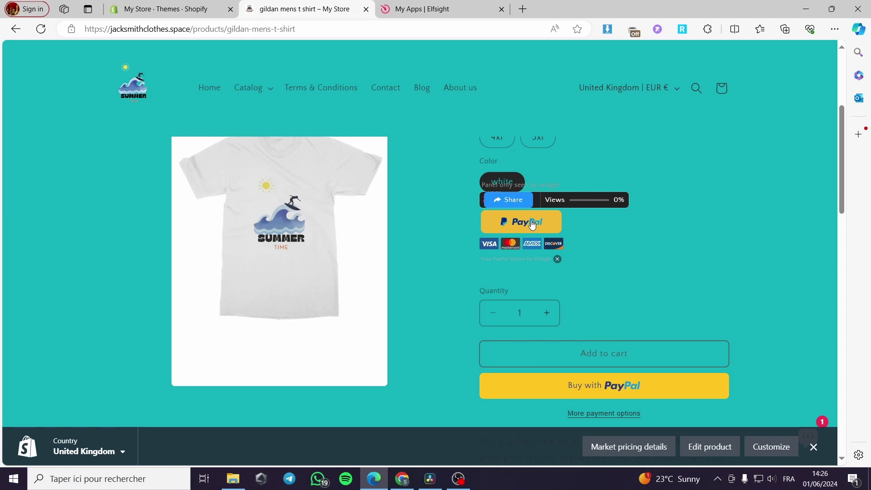
scroll(598, 271, "down", 3)
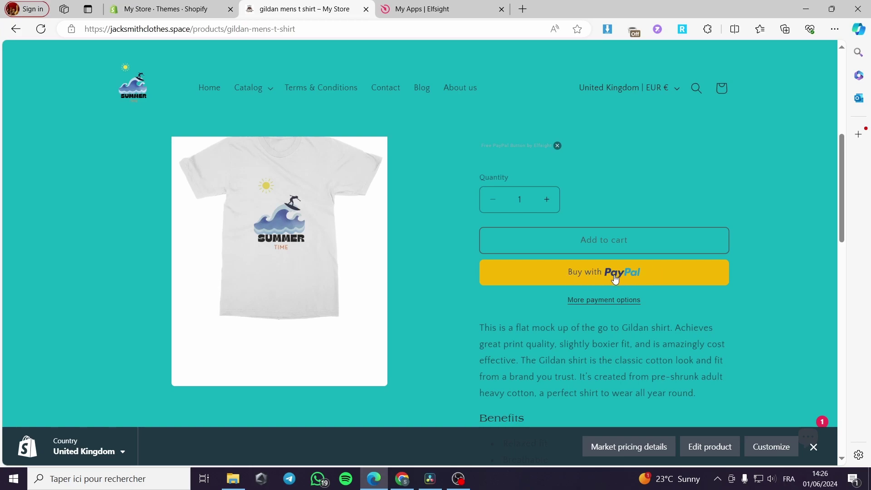
key("ctrl+shift+Tab")
Check Settings > Payments, where PayPal's setup is incomplete, then switch to the live t-shirt page.
scroll(59, 363, "down", 3)
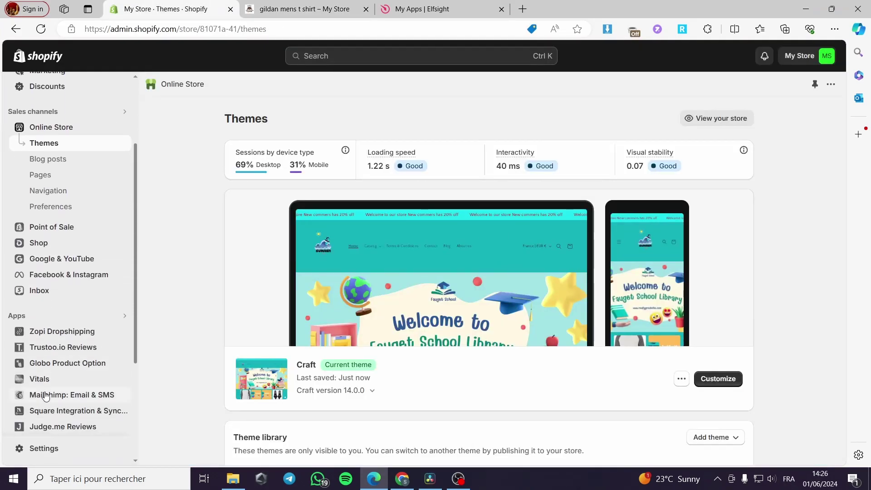
scroll(45, 396, "down", 4)
left_click(36, 449)
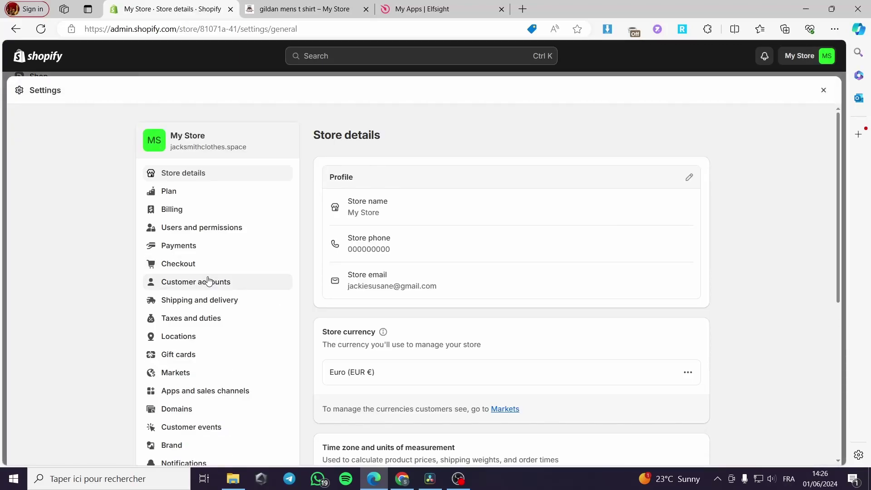
left_click(204, 247)
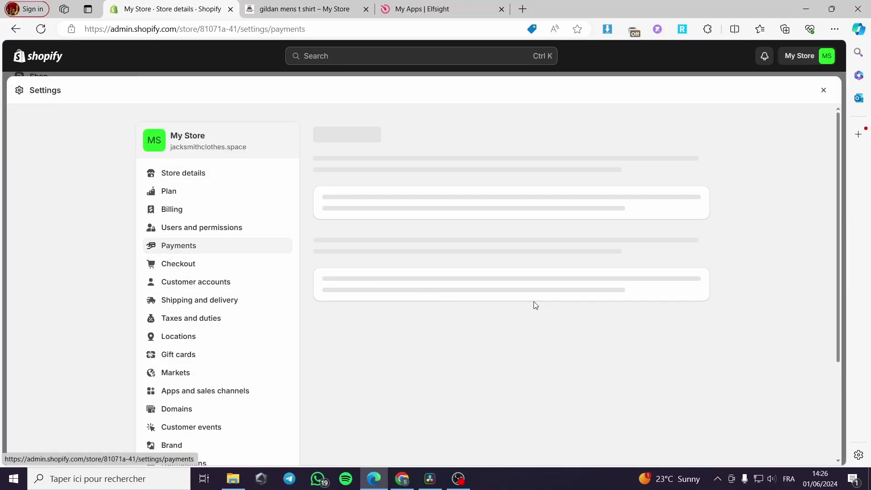
scroll(412, 197, "down", 4)
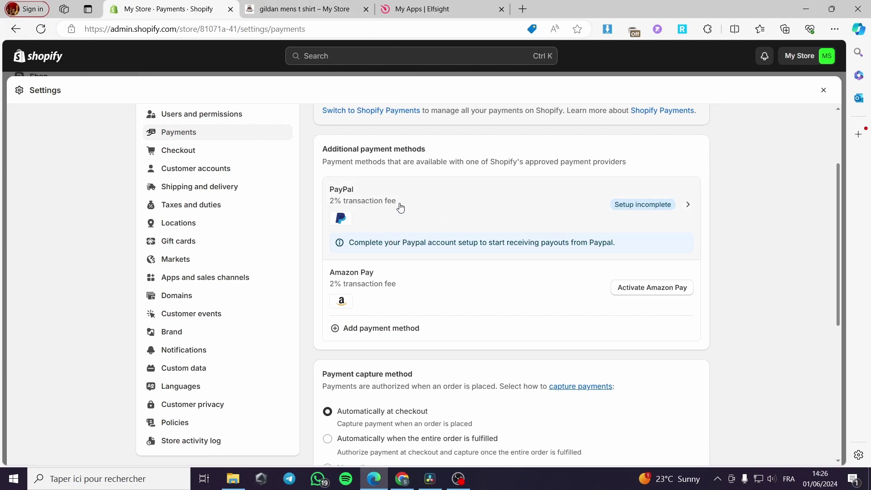
left_click(15, 29)
left_click(306, 8)
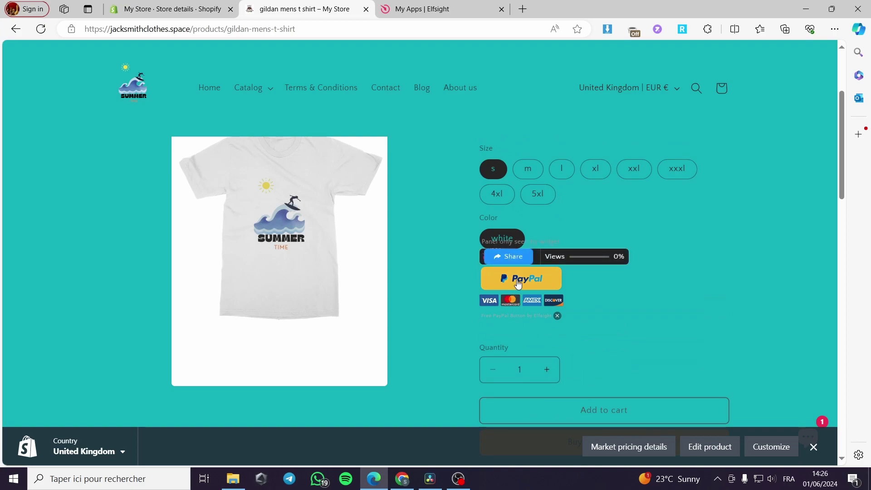
Test the Elfsight PayPal button and continue the TShirt purchase in the PayPal popup.
left_click(519, 283)
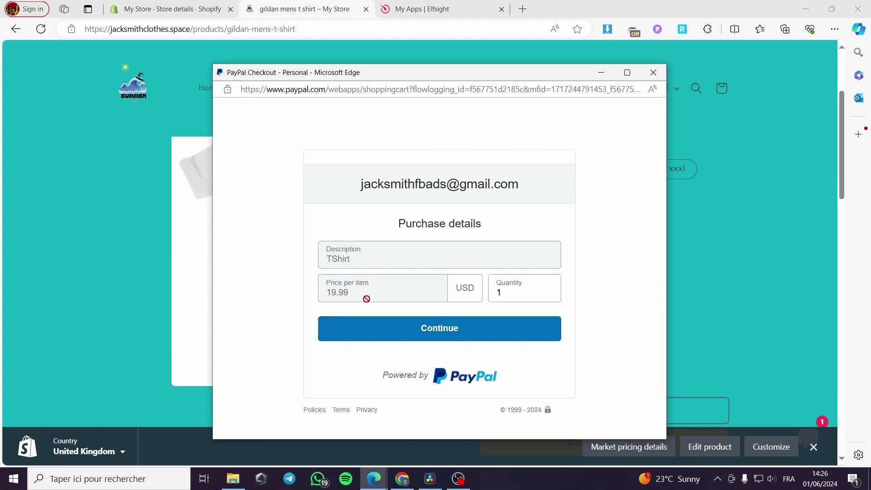
left_click(443, 334)
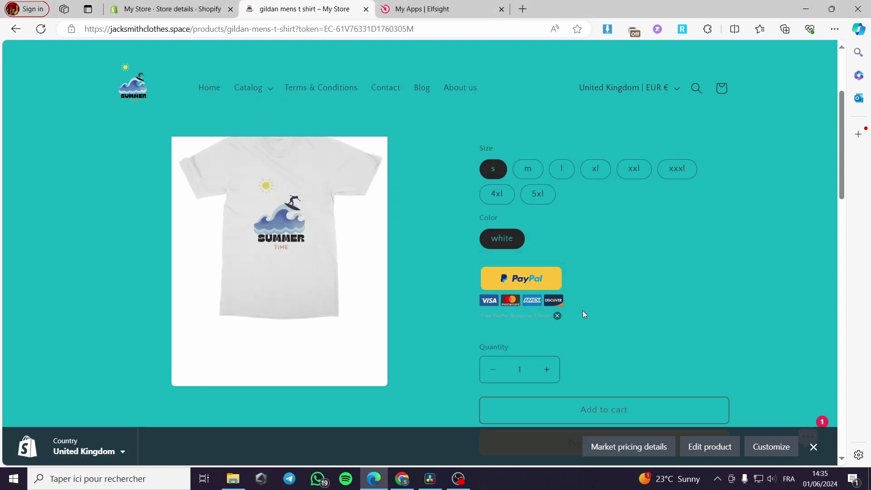
scroll(583, 313, "down", 2)
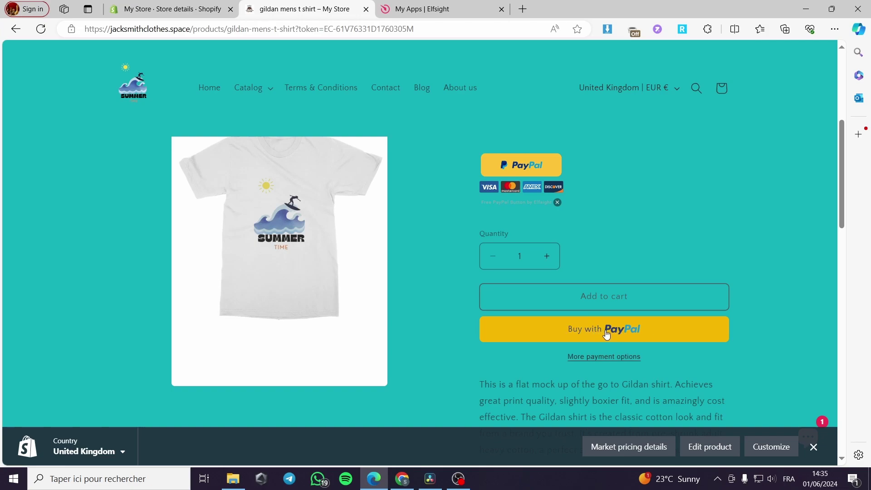
Check the Elfsight branding removal offer, close its pricing tab, and return to the product page.
left_click(558, 202)
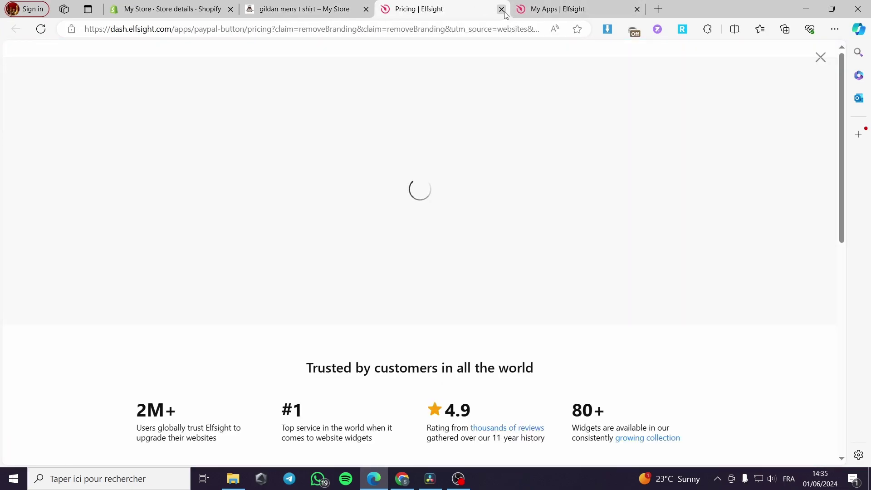
left_click(501, 9)
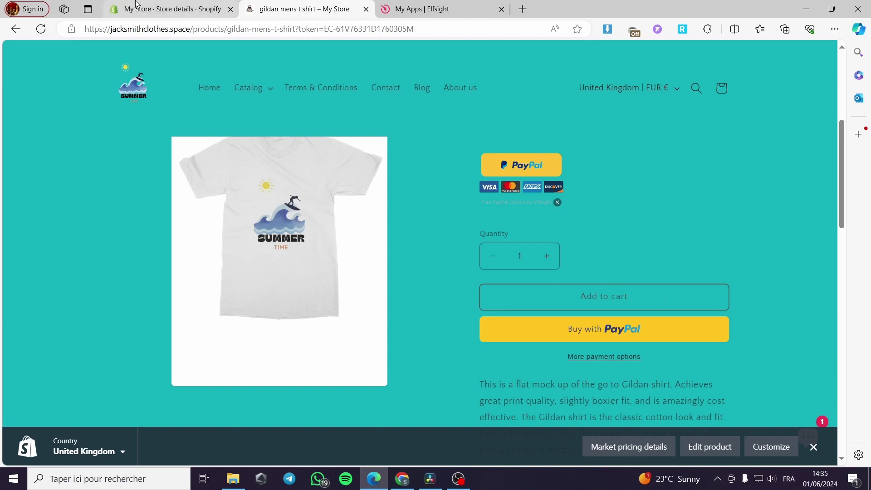
left_click(214, 9)
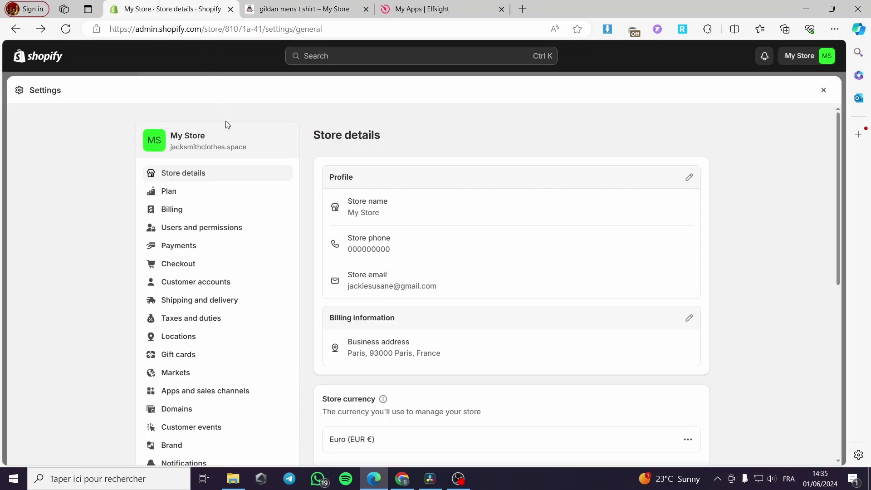
left_click(278, 12)
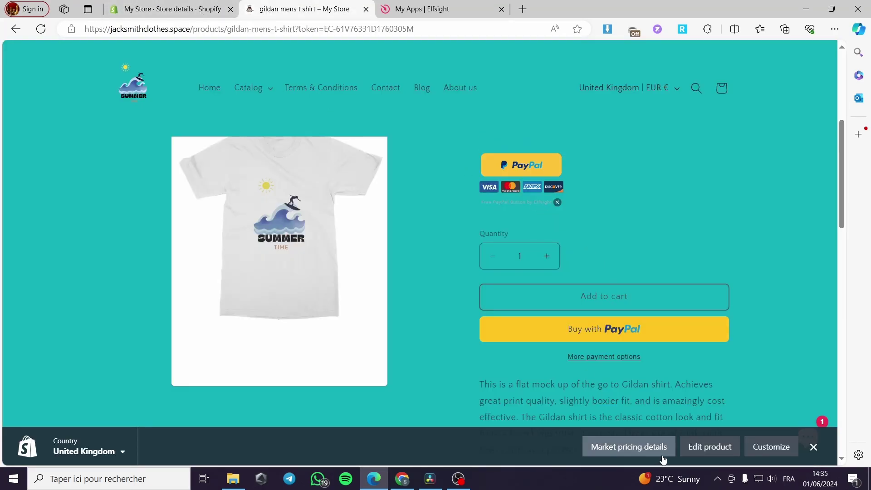
Open the theme editor for the product page and try the Elfsight branding link in the preview.
left_click(777, 449)
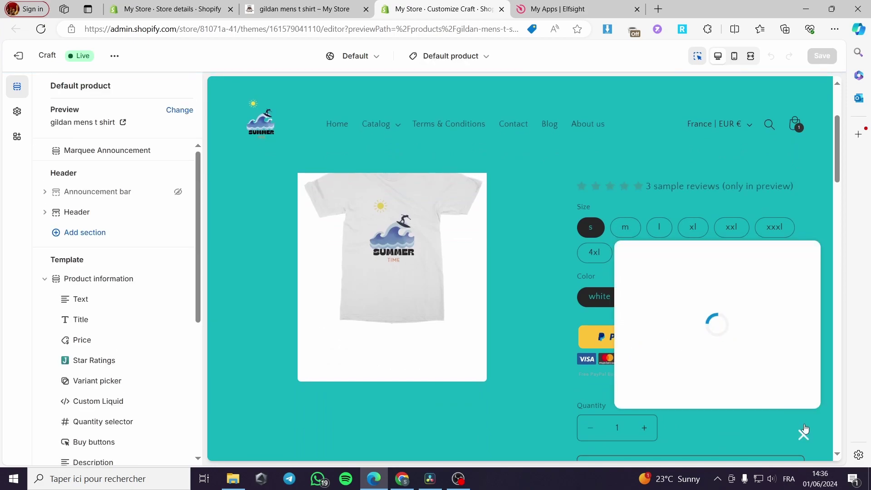
left_click(619, 375)
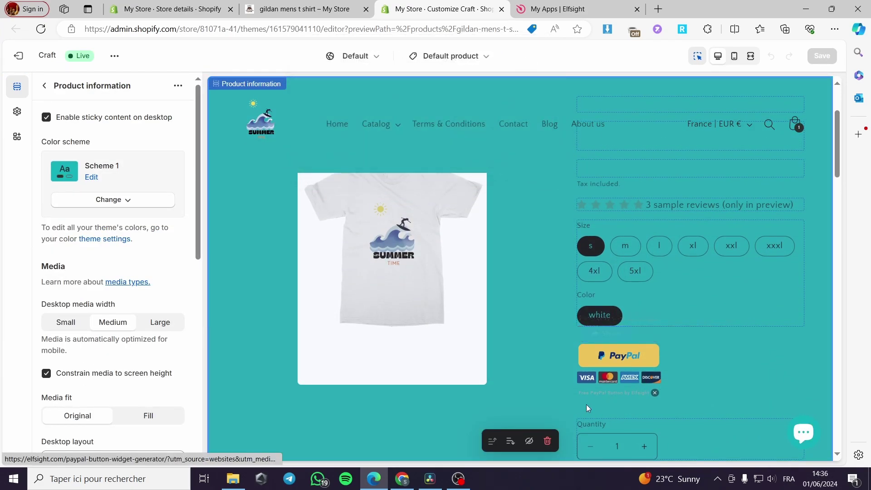
left_click(623, 393)
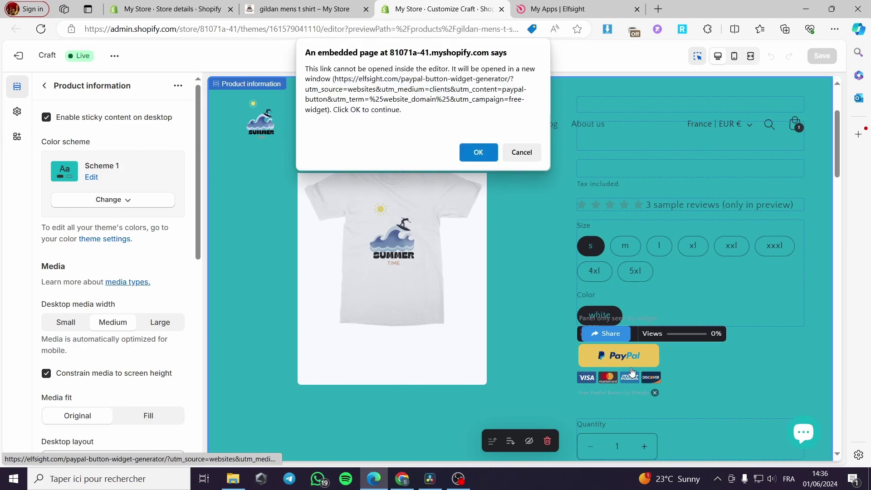
left_click(520, 152)
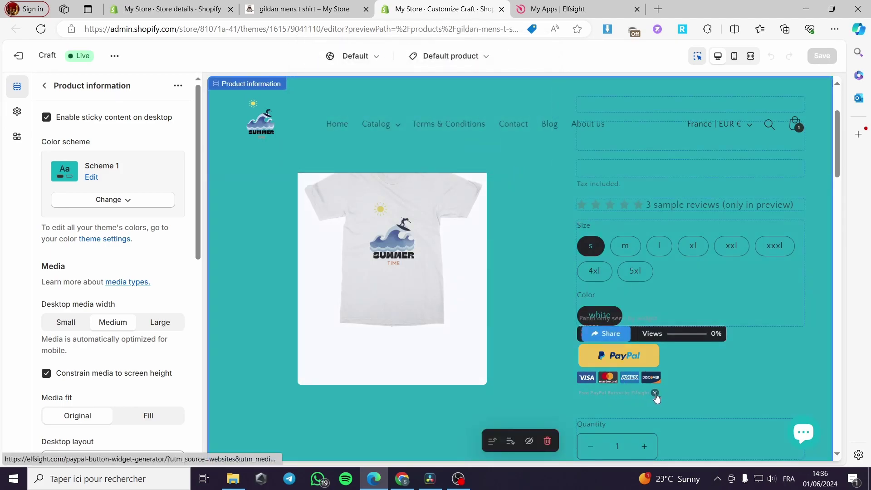
left_click(656, 393)
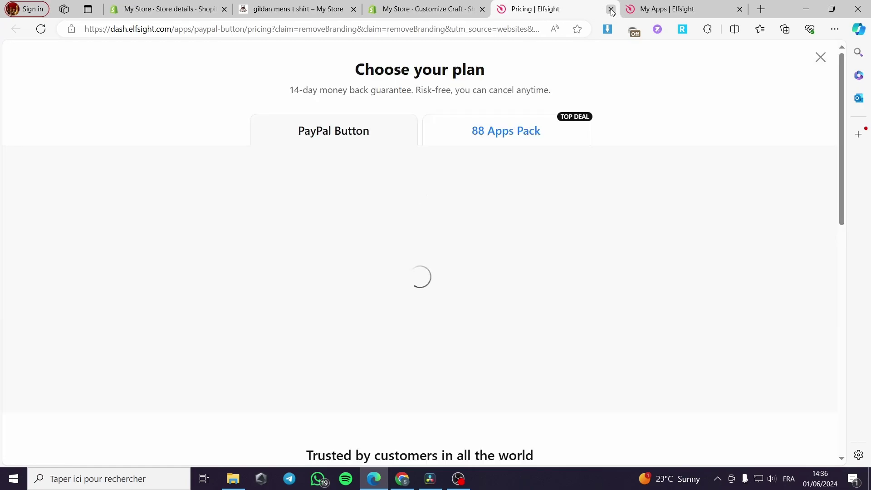
left_click(611, 9)
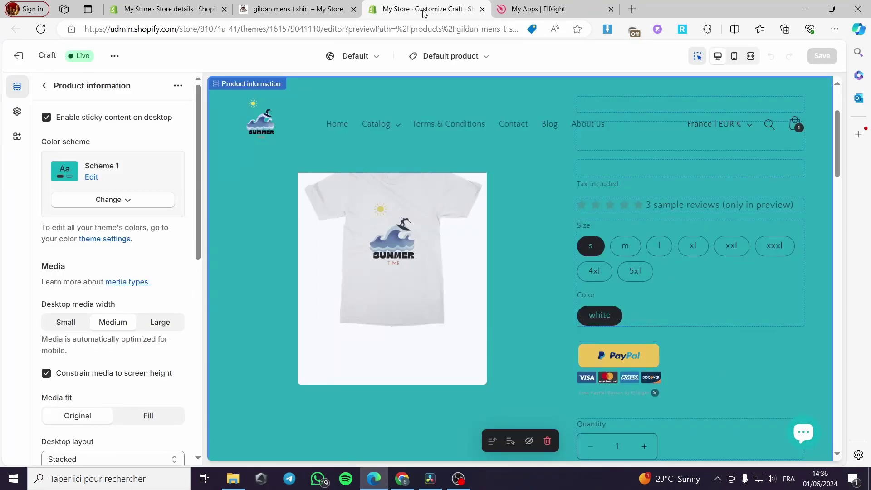
left_click(733, 318)
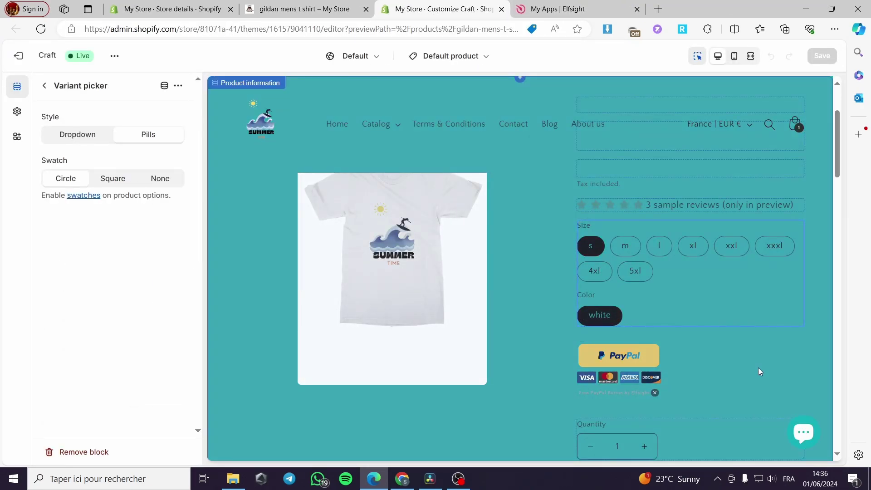
left_click(758, 368)
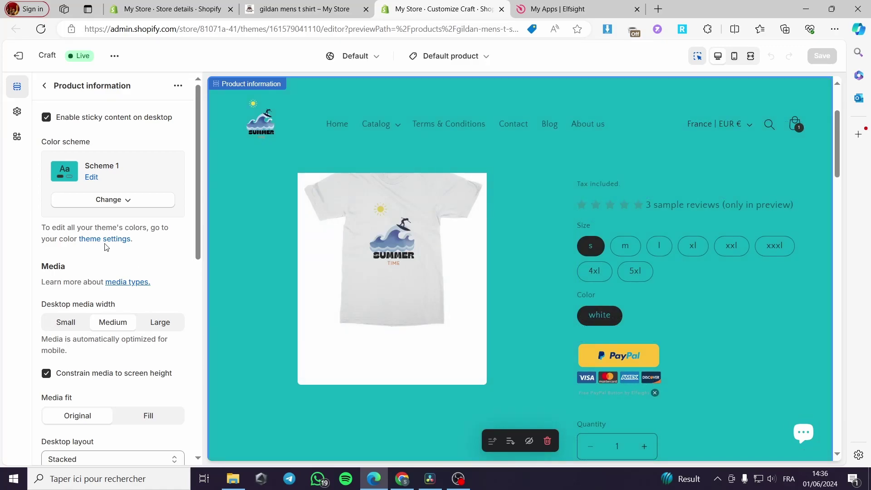
Delete the Custom Liquid block from the Default product template and save the theme.
left_click(44, 87)
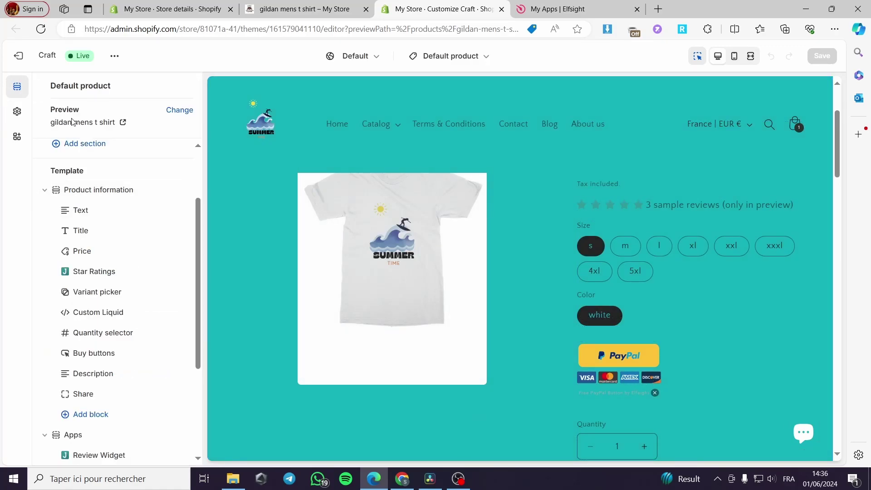
scroll(113, 270, "down", 3)
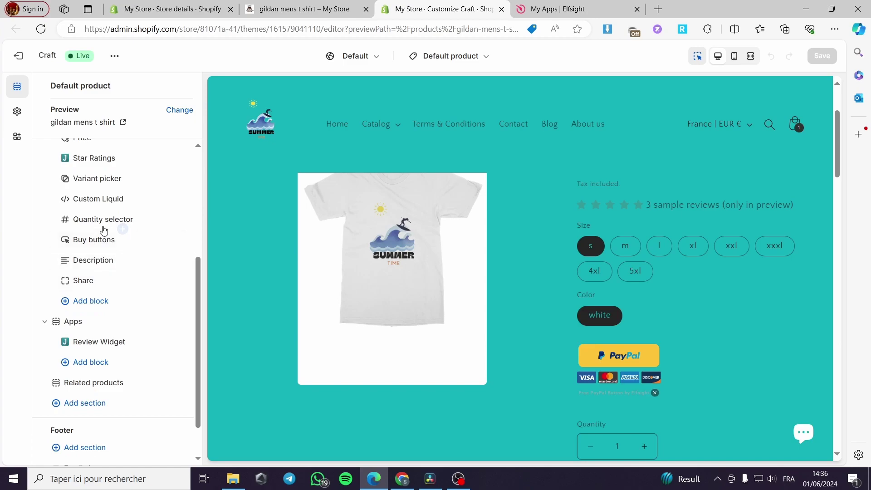
left_click(109, 200)
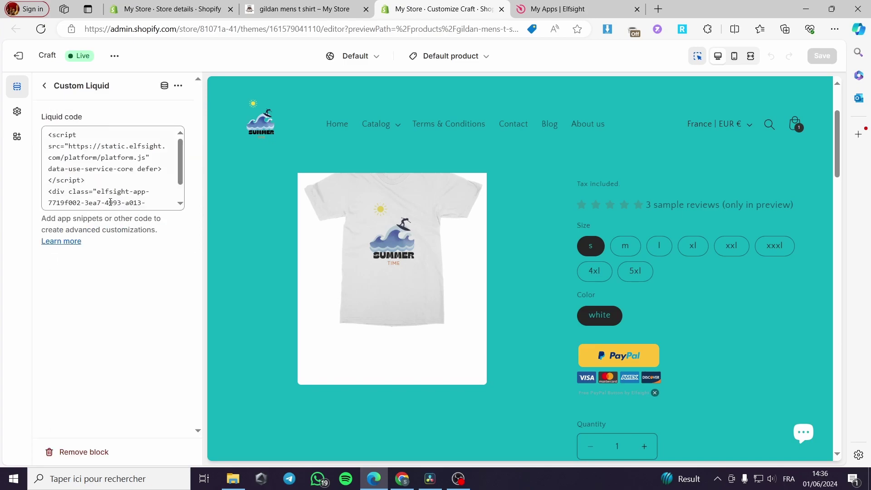
left_click(44, 85)
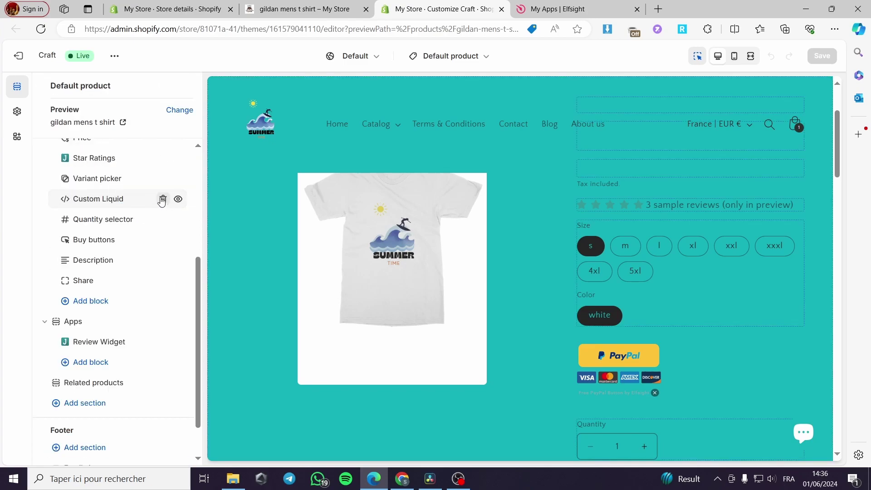
left_click(162, 200)
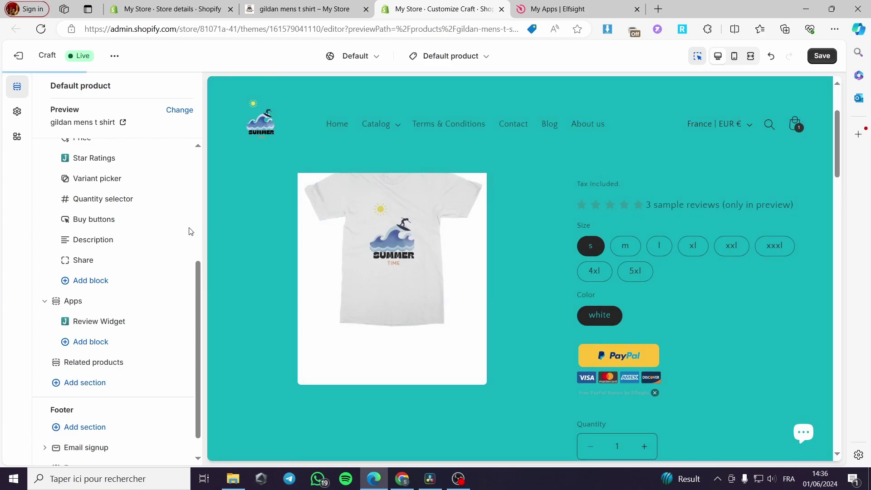
scroll(664, 344, "down", 2)
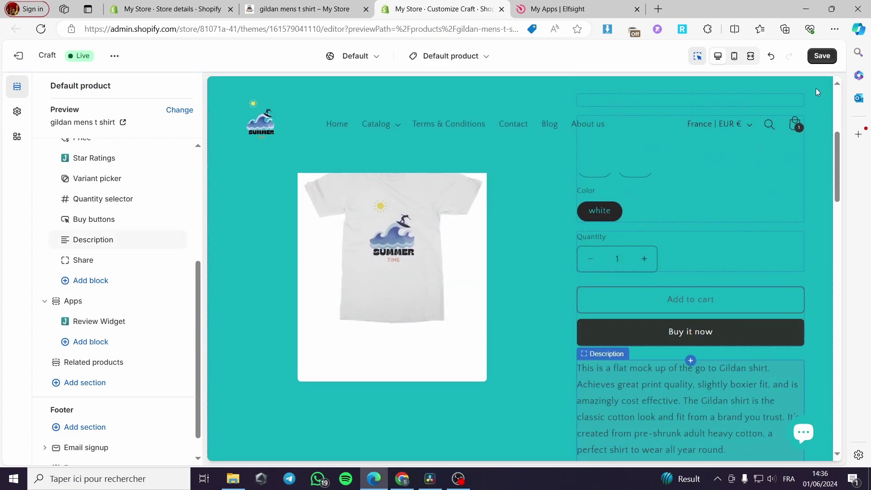
left_click(822, 56)
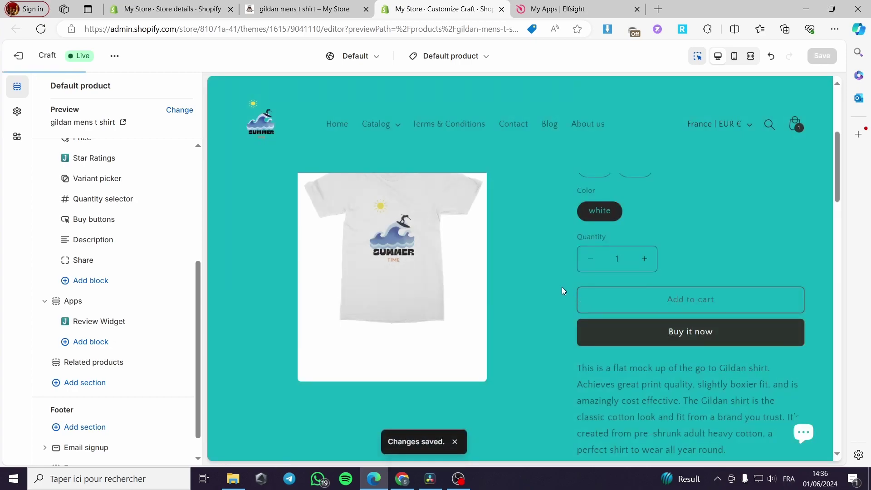
Reload the live gildan t-shirt page and test Shopify's built-in Buy with PayPal checkout.
left_click(304, 9)
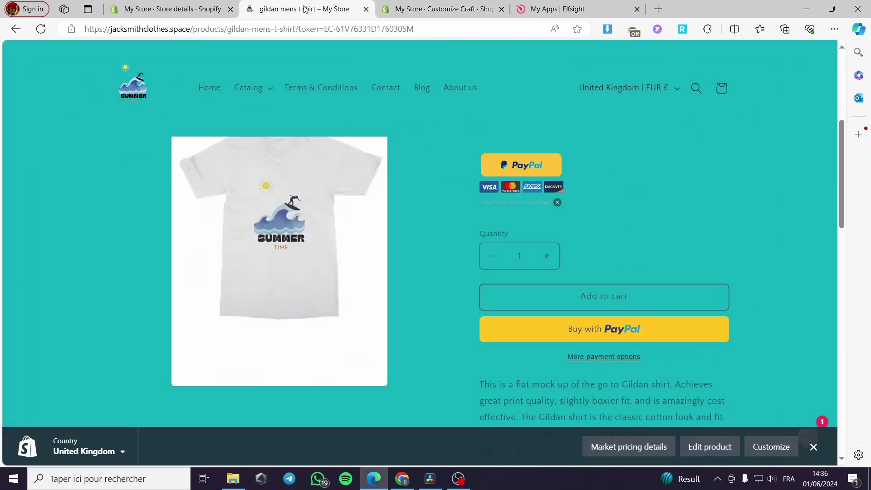
left_click(42, 30)
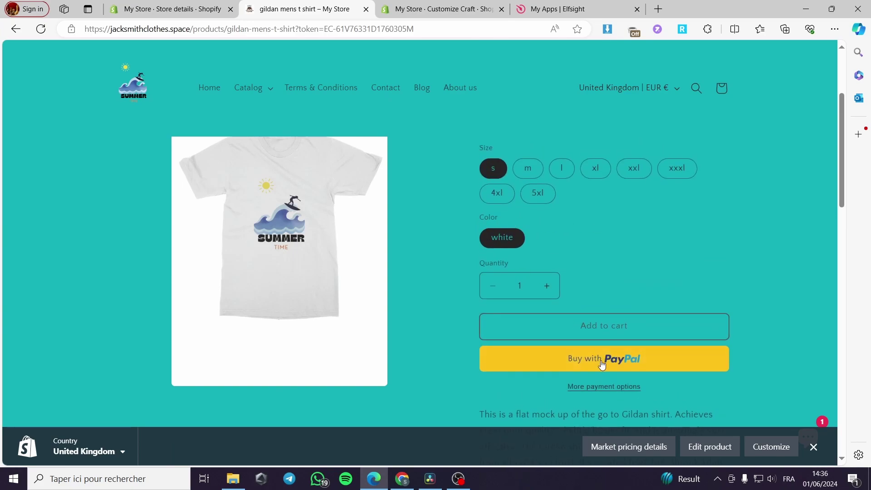
left_click(601, 361)
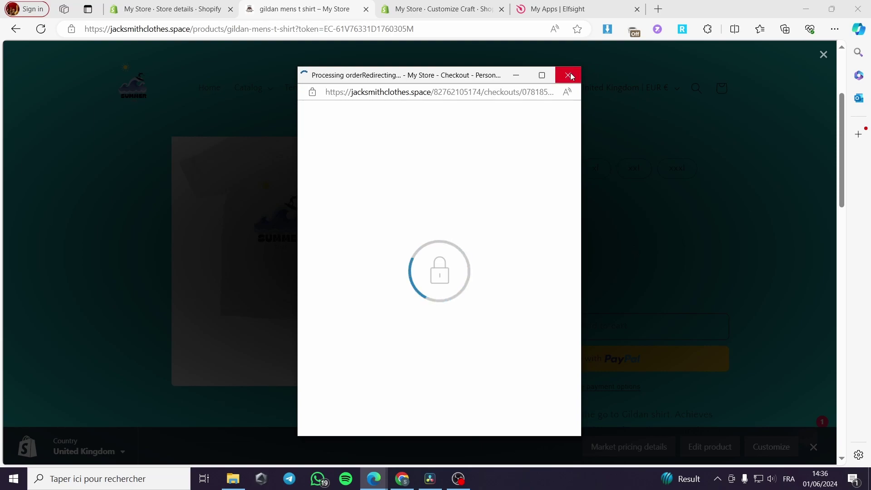